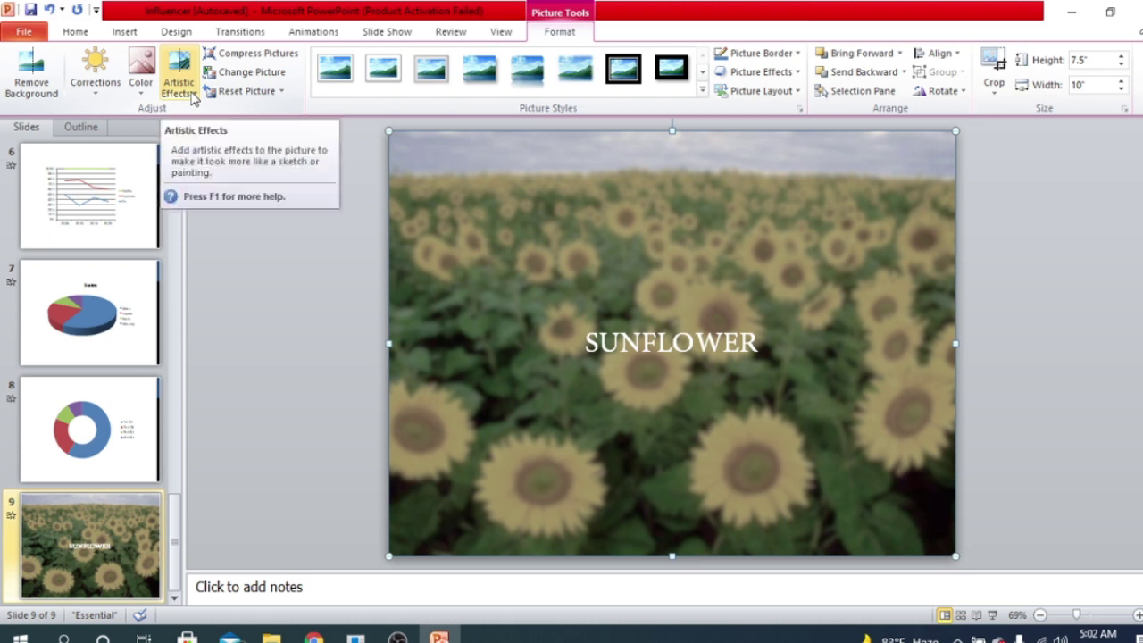
- Recolor the sunflower background picture on slide 9 with a more saturated, vivid color preset
left_click(191, 98)
left_click(487, 299)
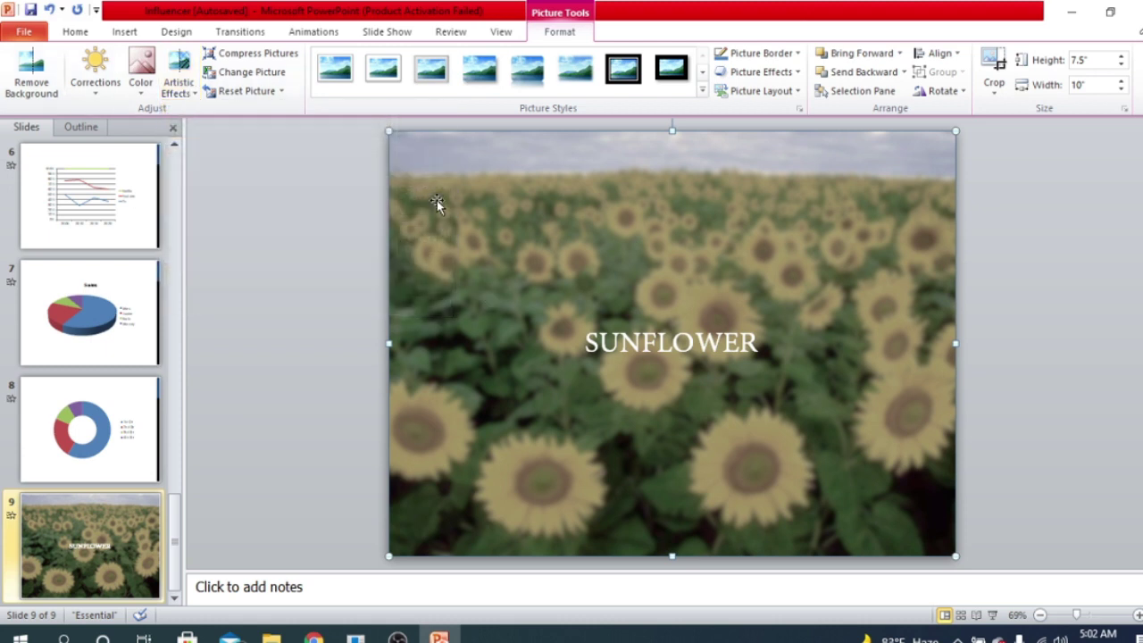
left_click(140, 70)
left_click(354, 139)
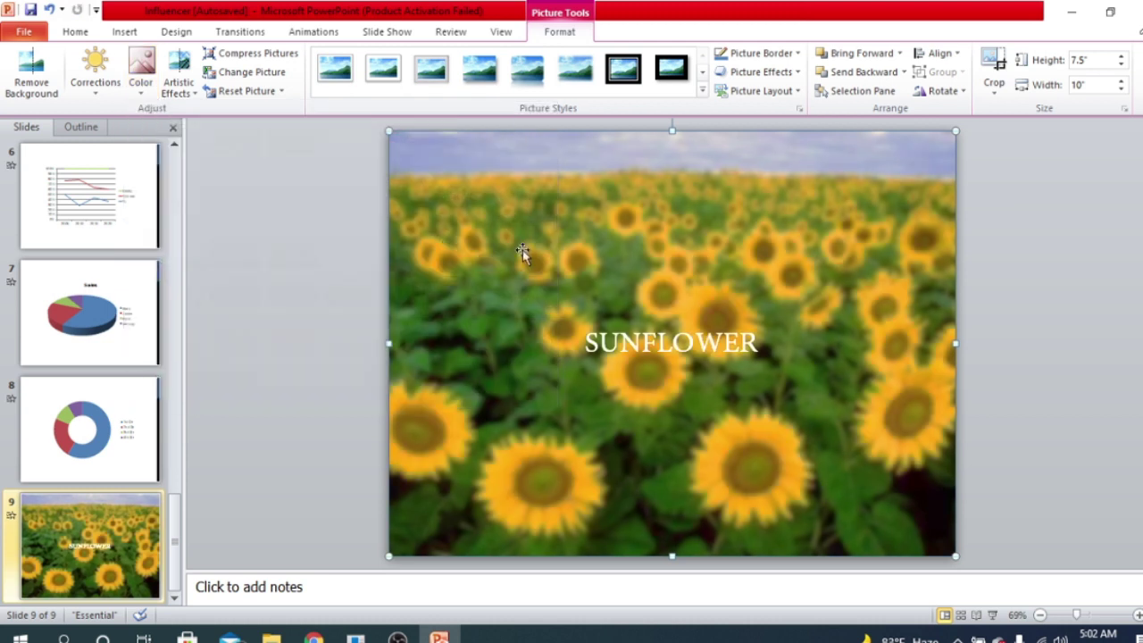
- Open the Artistic Effects options for the picture, try the Photocopy effect and replace it with Paint Strokes
left_click(178, 80)
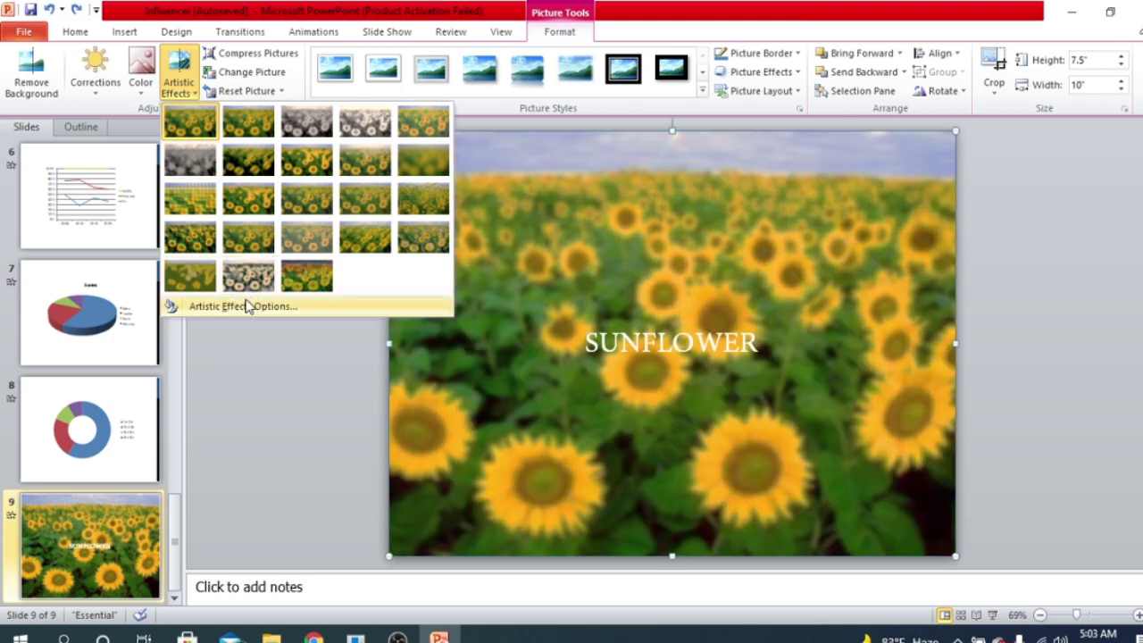
left_click(303, 308)
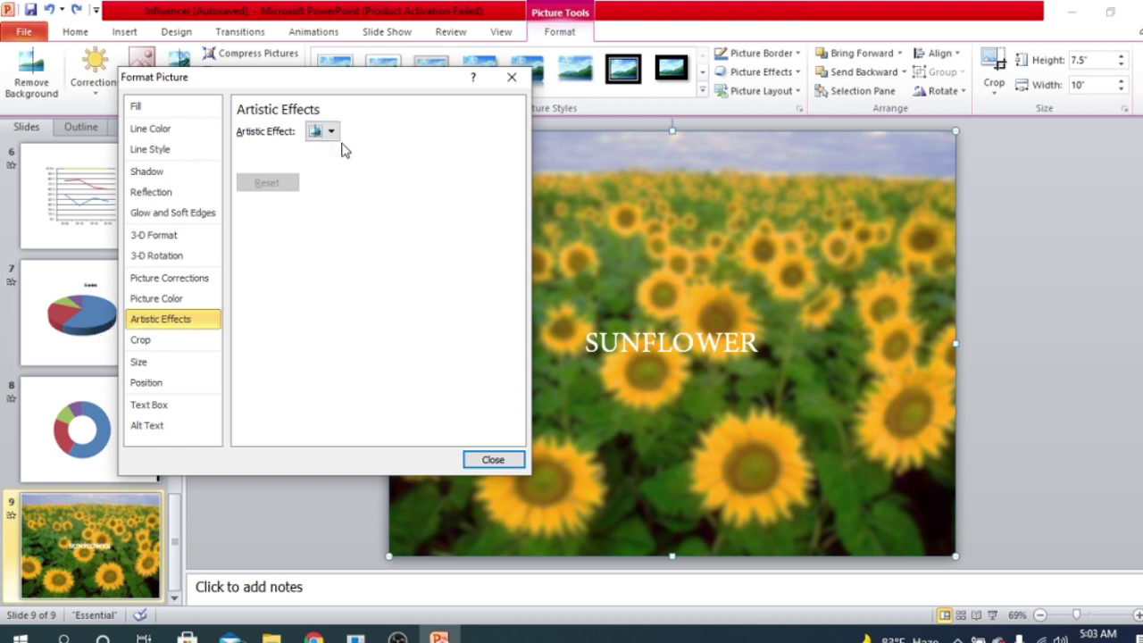
left_click(330, 133)
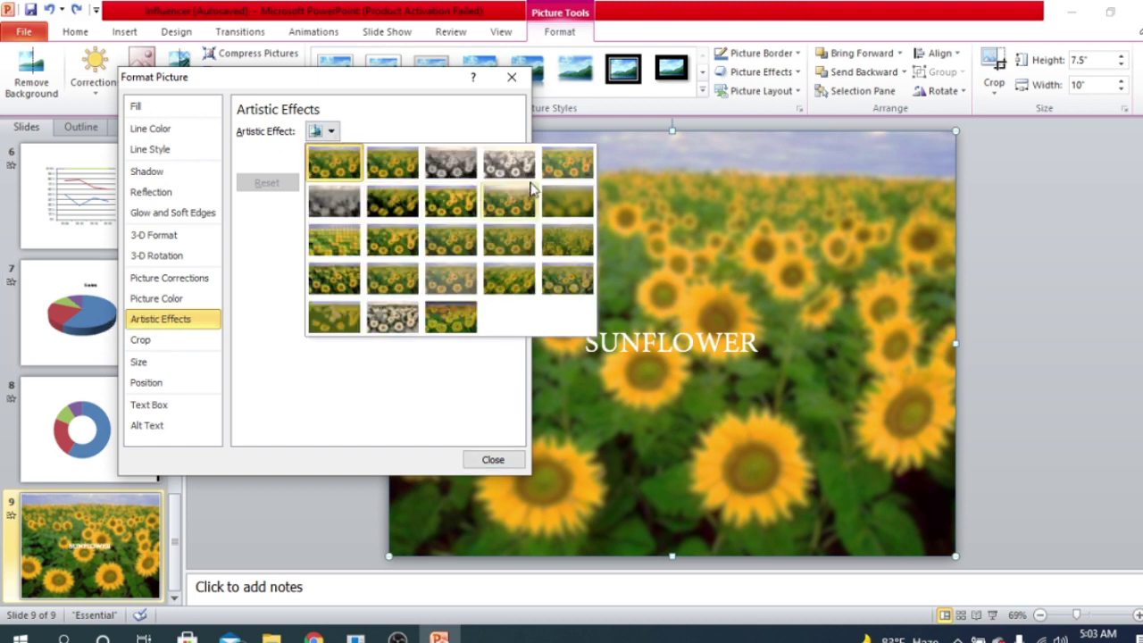
left_click(393, 319)
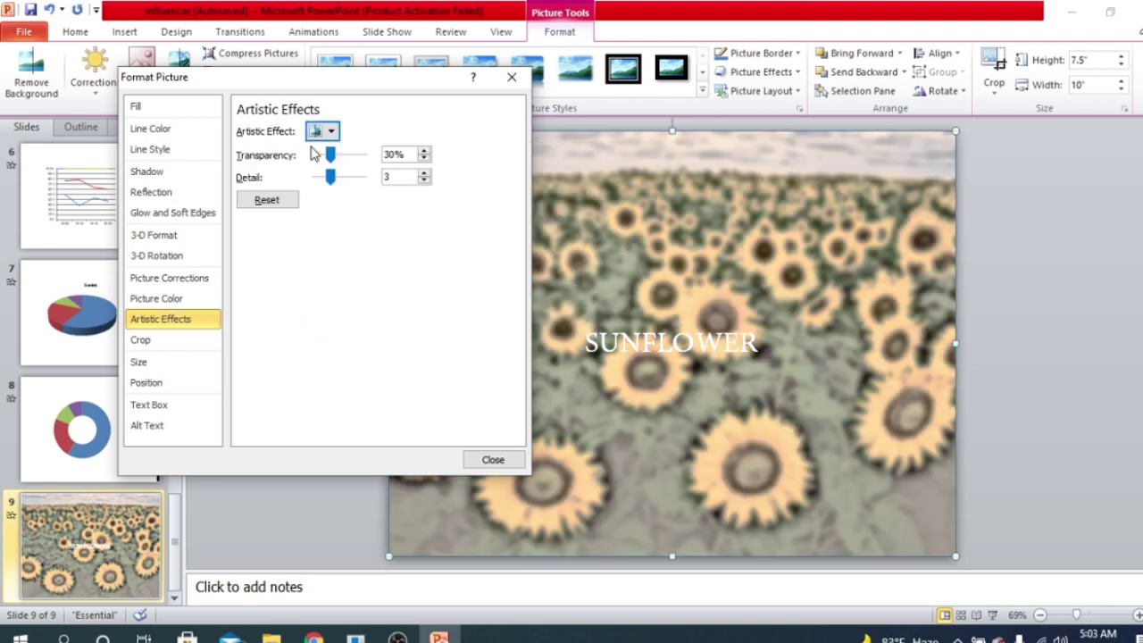
left_click(331, 134)
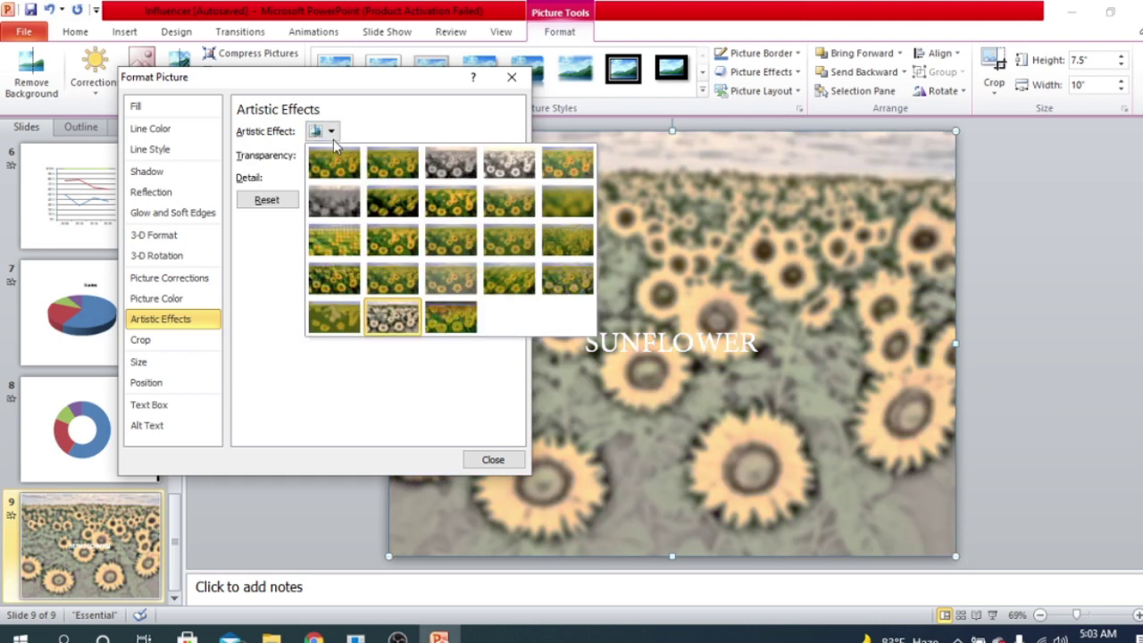
left_click(390, 204)
- Compare the artistic effect's transparency at 0% and 100%, leaving it at 100%
left_click_drag(312, 155, 363, 154)
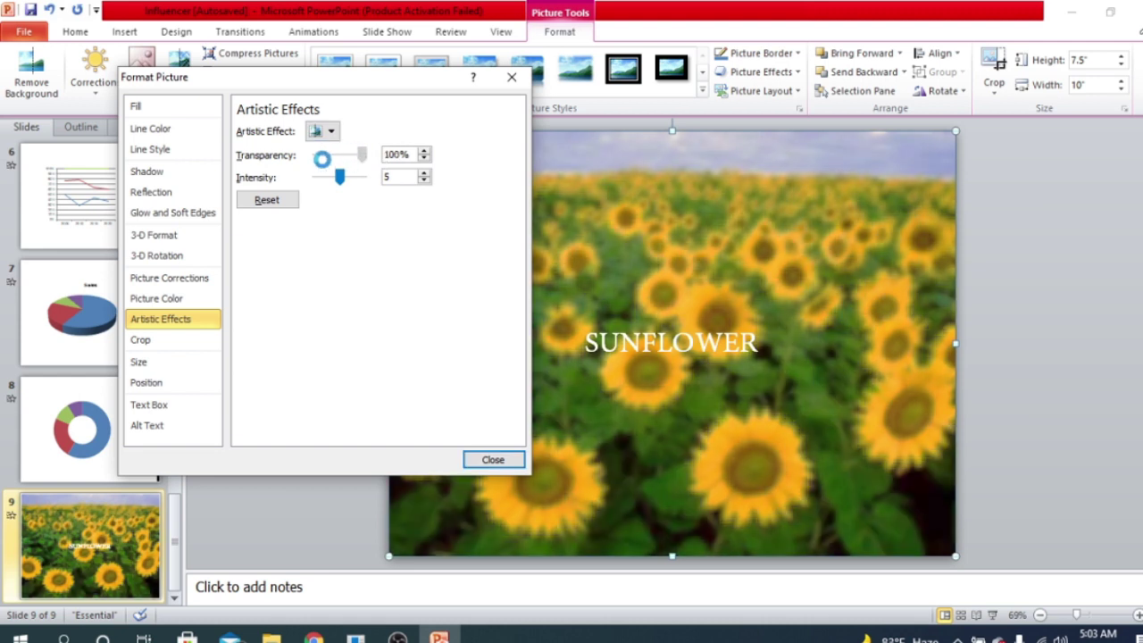
left_click(314, 157)
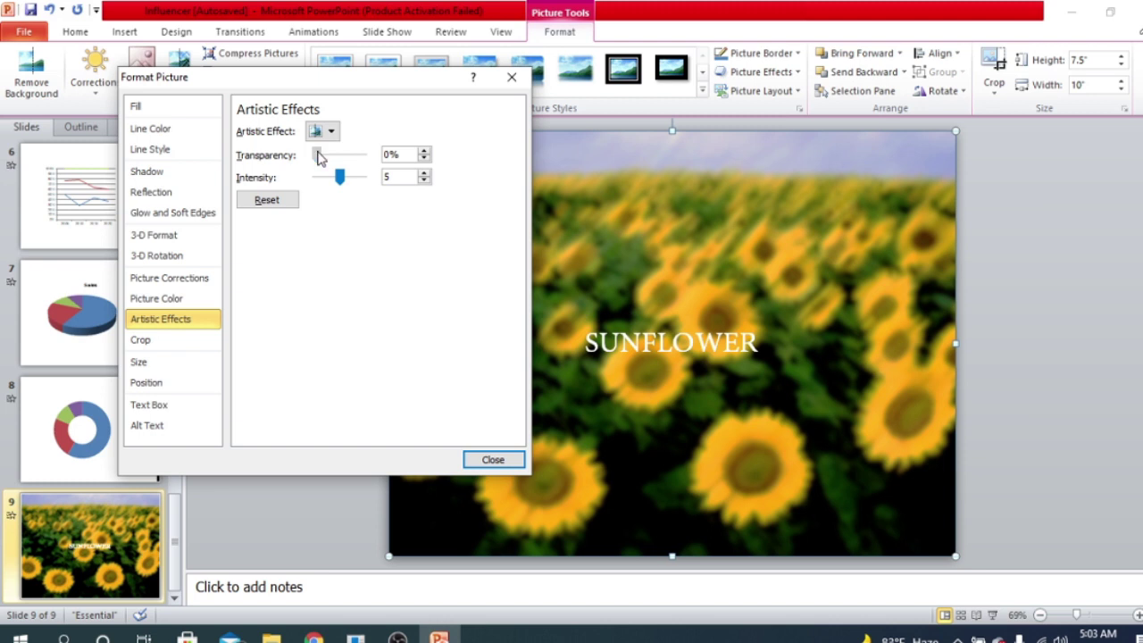
mouse_move(319, 156)
left_mouse_down()
mouse_move(331, 152)
mouse_move(314, 158)
left_mouse_up()
left_click_drag(320, 155, 372, 155)
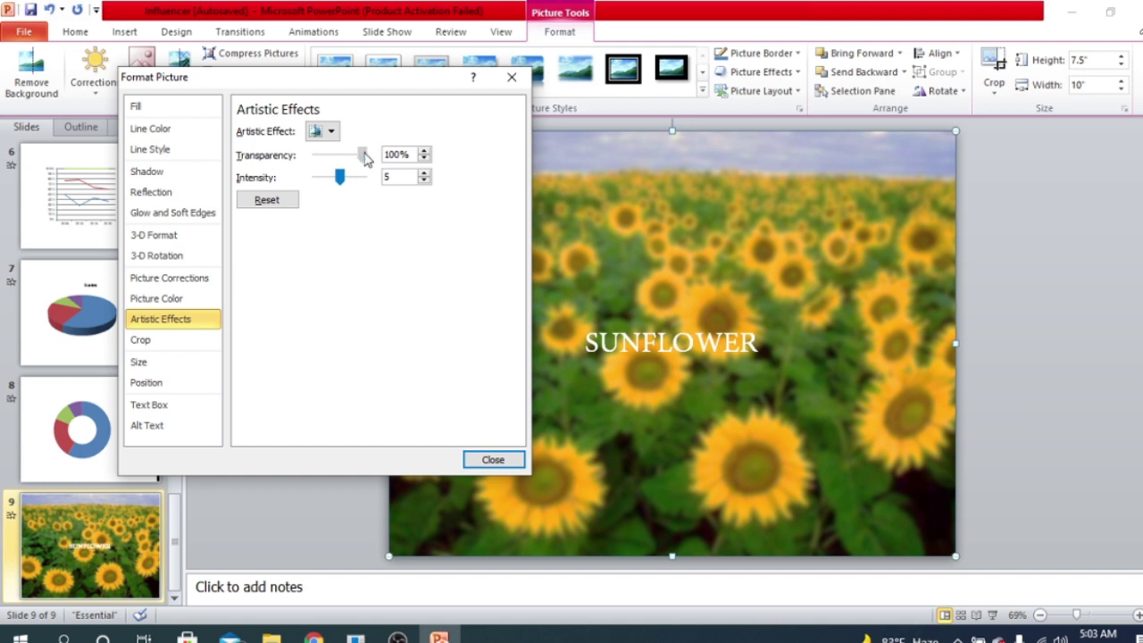
left_click_drag(364, 157, 382, 177)
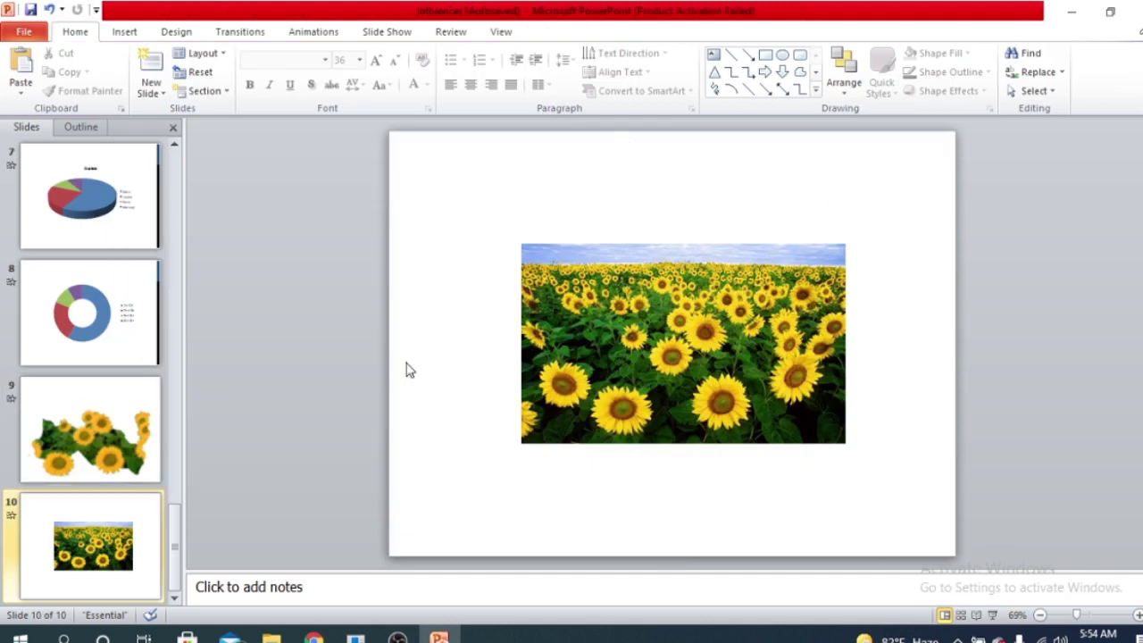
- Open the Format Picture settings for the sunflower picture on slide 10 and show its Artistic Effects options
left_click(684, 299)
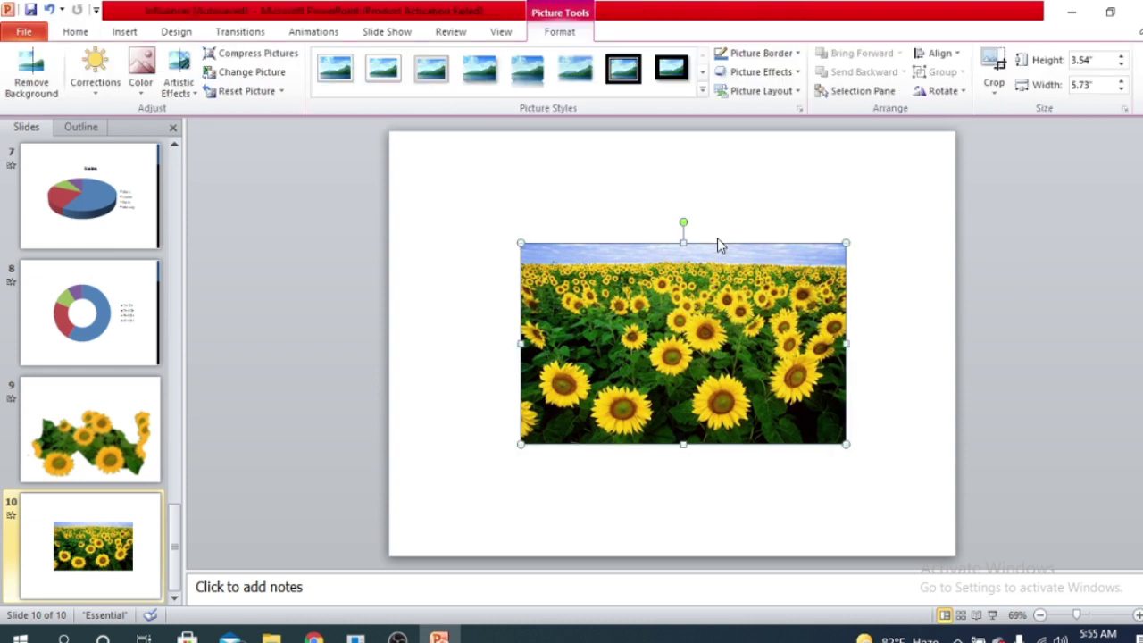
right_click(660, 300)
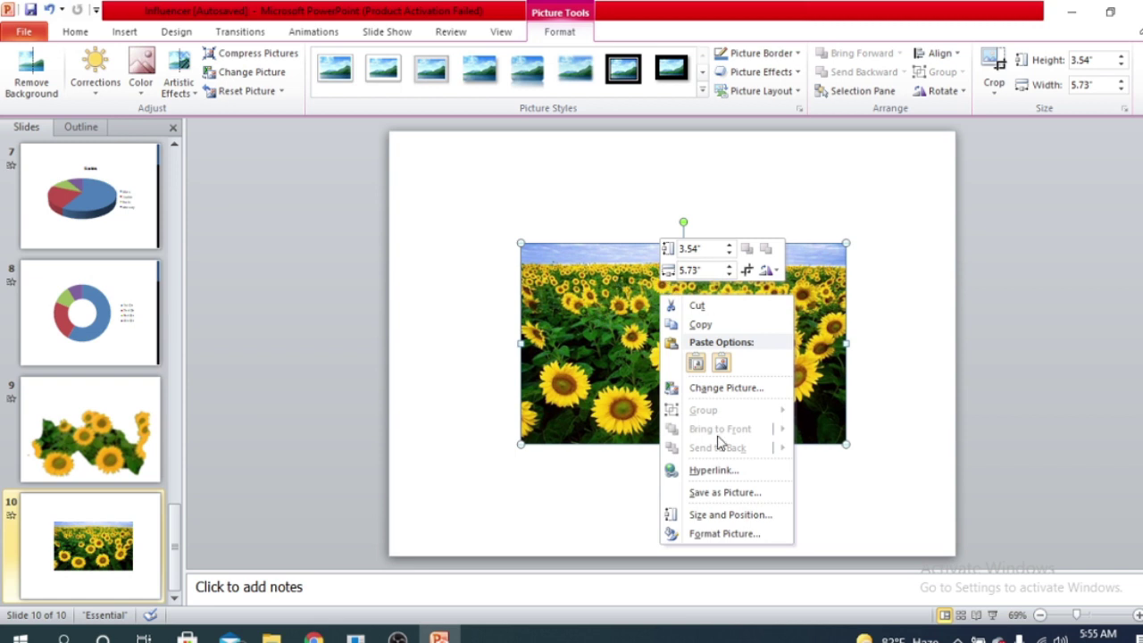
left_click(766, 536)
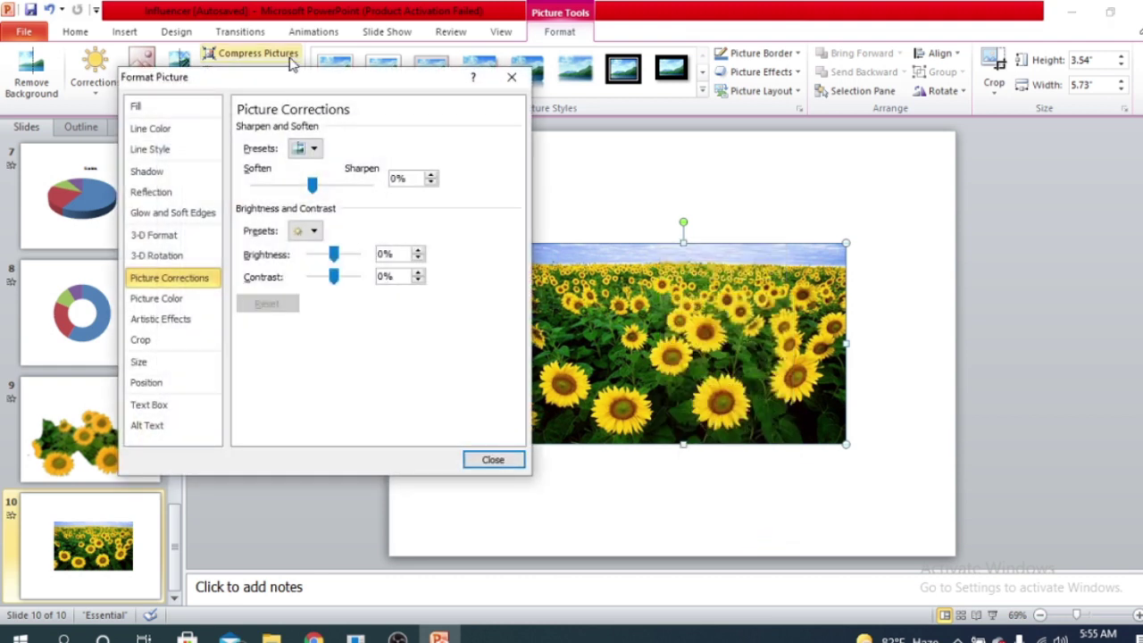
mouse_move(300, 83)
left_mouse_down()
mouse_move(555, 171)
mouse_move(923, 95)
mouse_move(304, 97)
mouse_move(317, 82)
left_mouse_up()
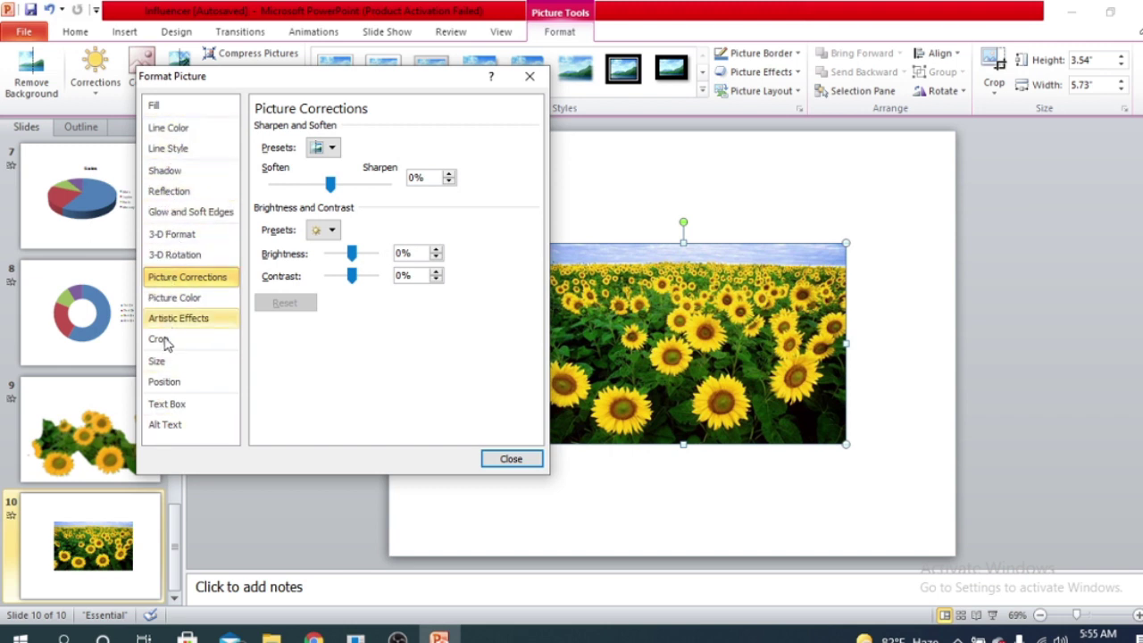
left_click_drag(280, 77, 238, 68)
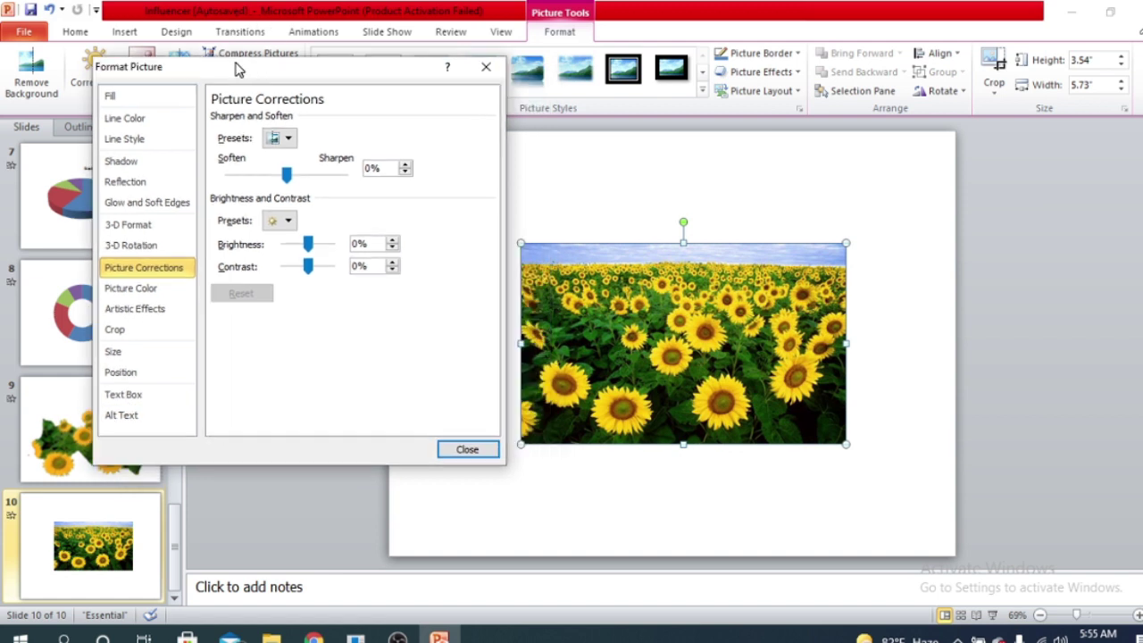
left_click(147, 295)
left_click(146, 308)
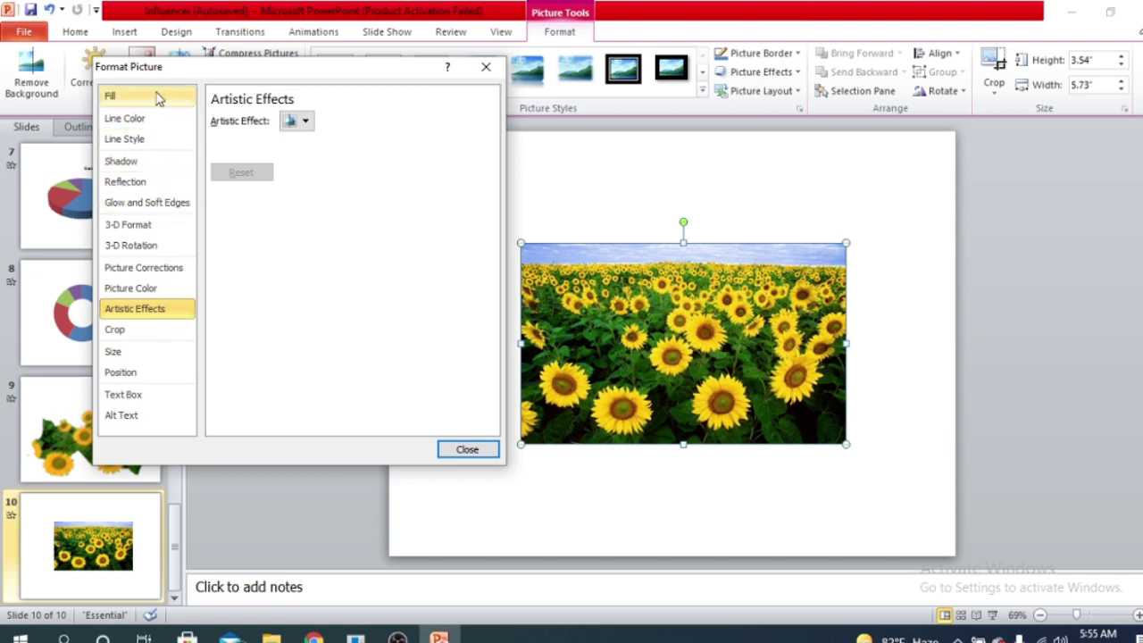
- Add a glow with a size of 63 pt around the sunflower picture on slide 10
left_click(142, 204)
left_click_drag(191, 69, 184, 87)
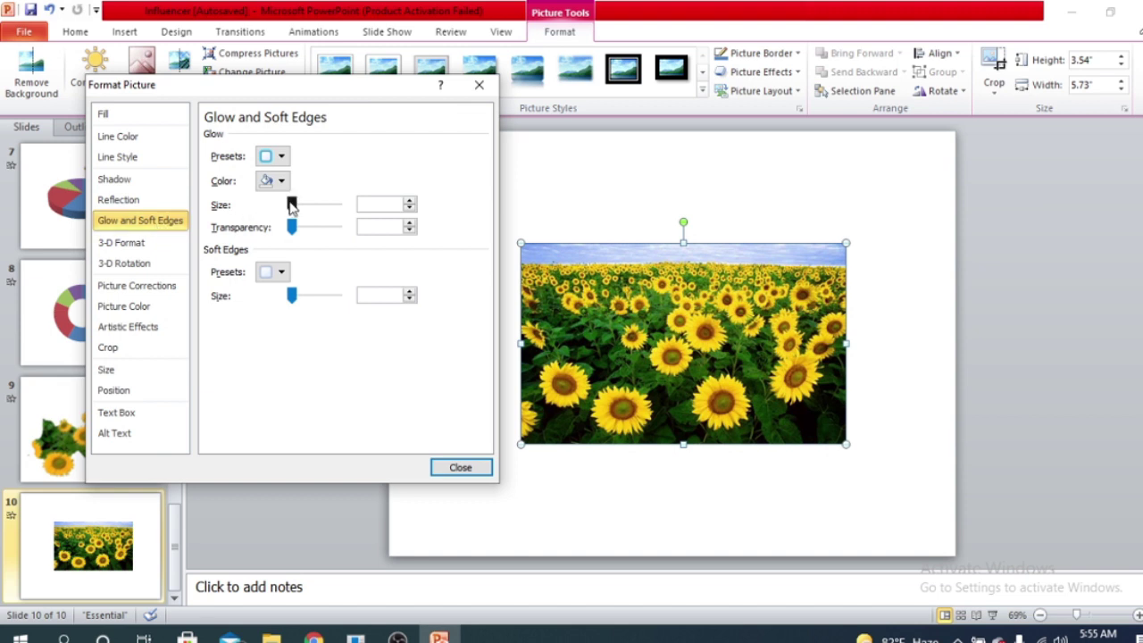
left_click_drag(290, 205, 311, 206)
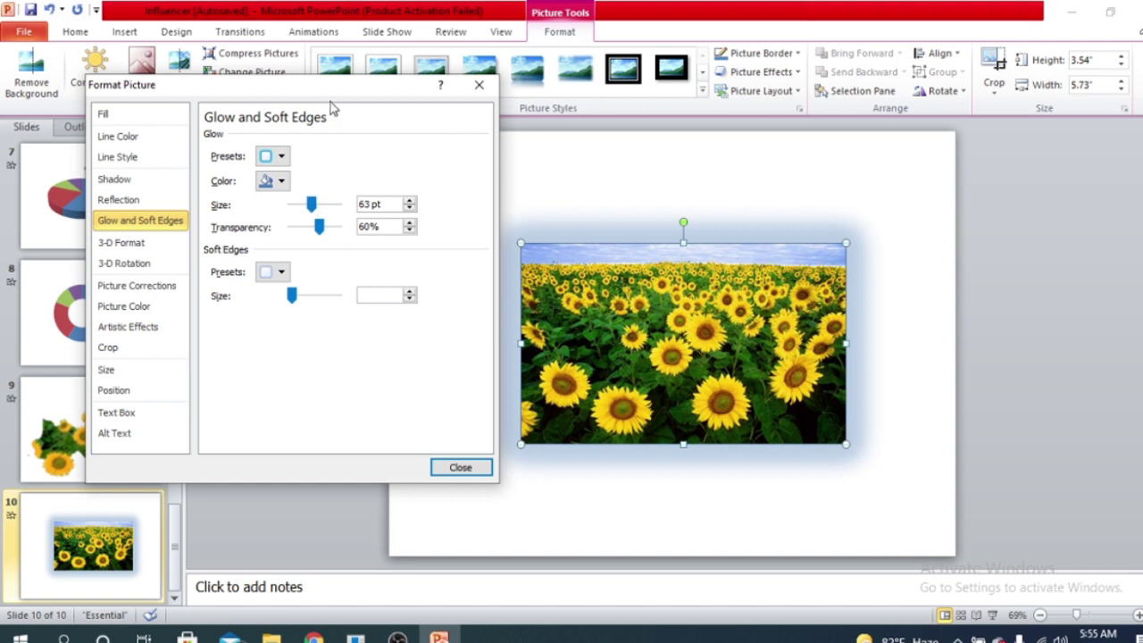
left_click_drag(340, 87, 281, 89)
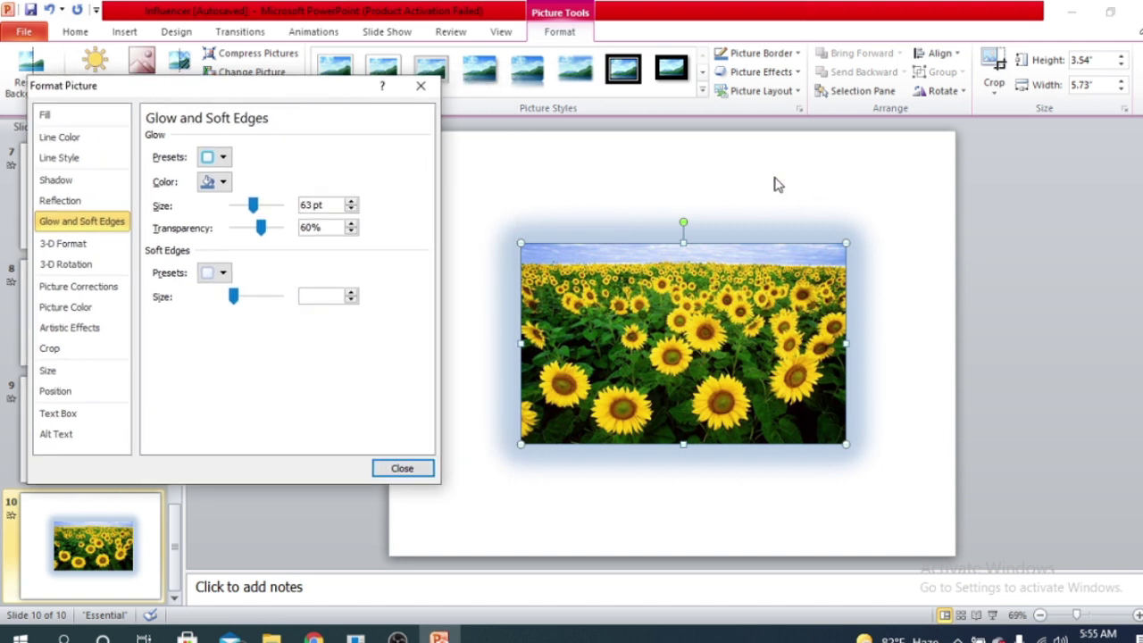
left_click(706, 181)
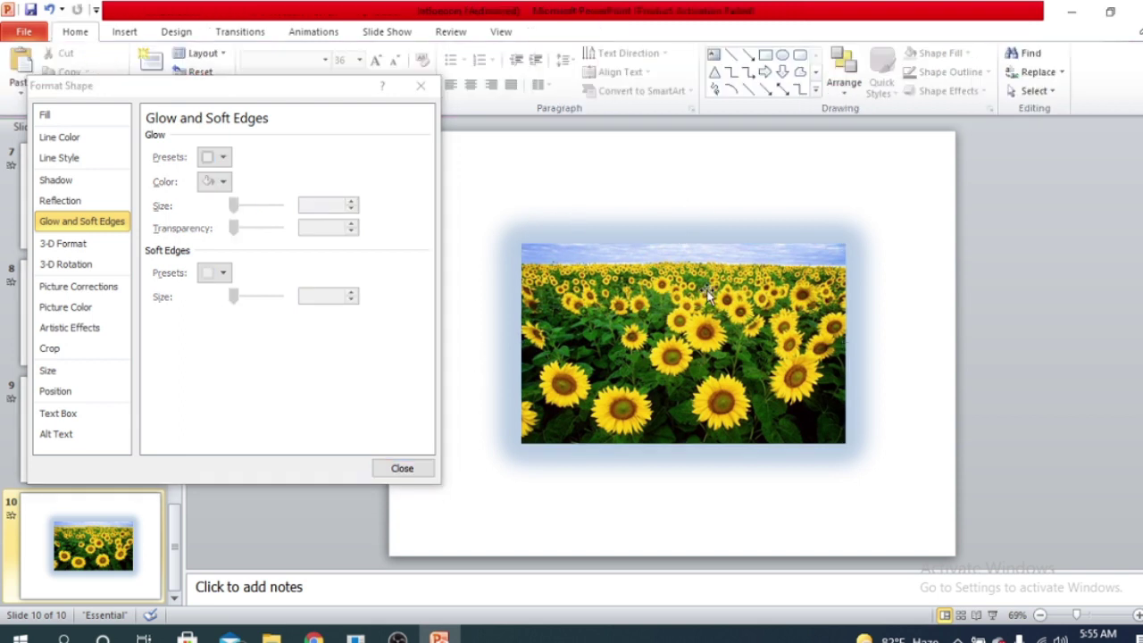
- Apply an orange glow variation to the sunflower picture, with size 92 pt and transparency 48%
left_click(742, 277)
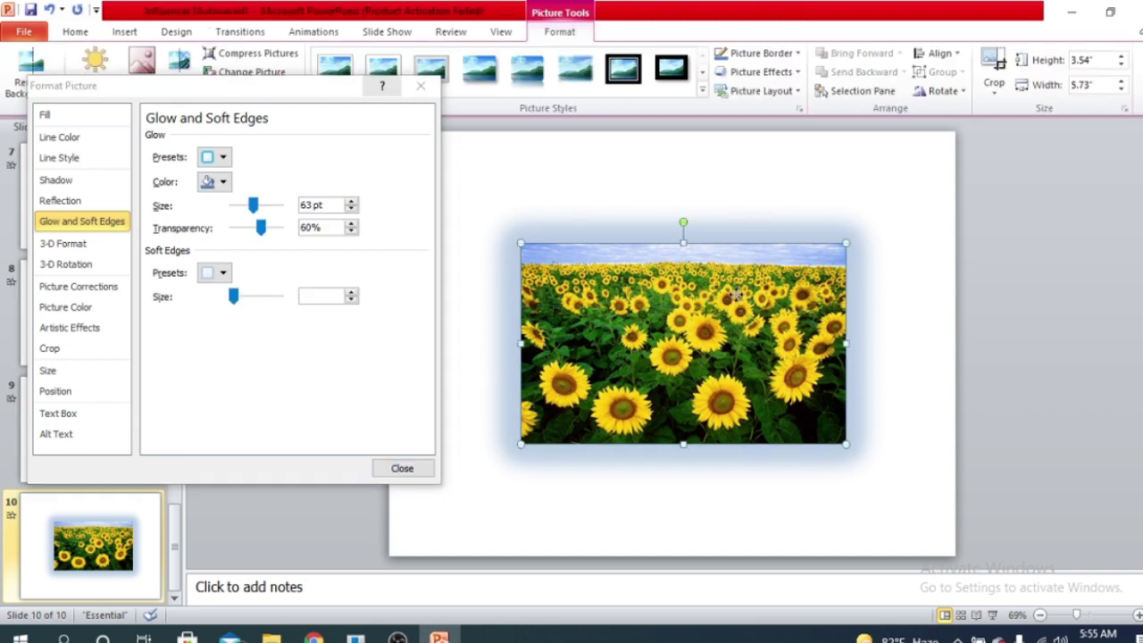
left_click(224, 158)
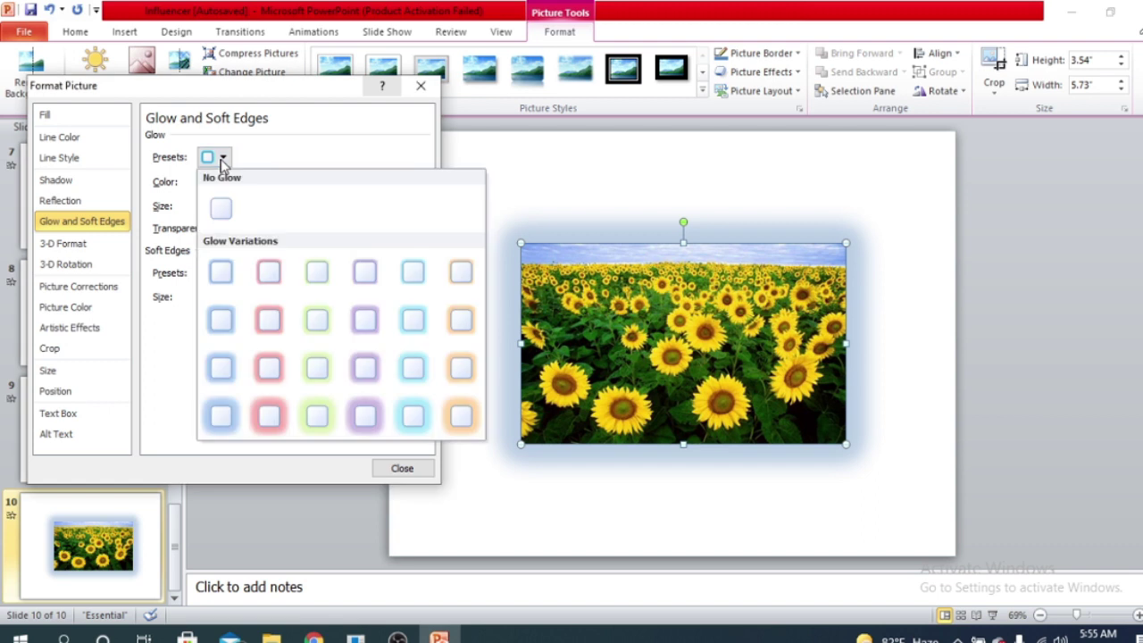
left_click(461, 318)
left_click_drag(237, 206, 264, 211)
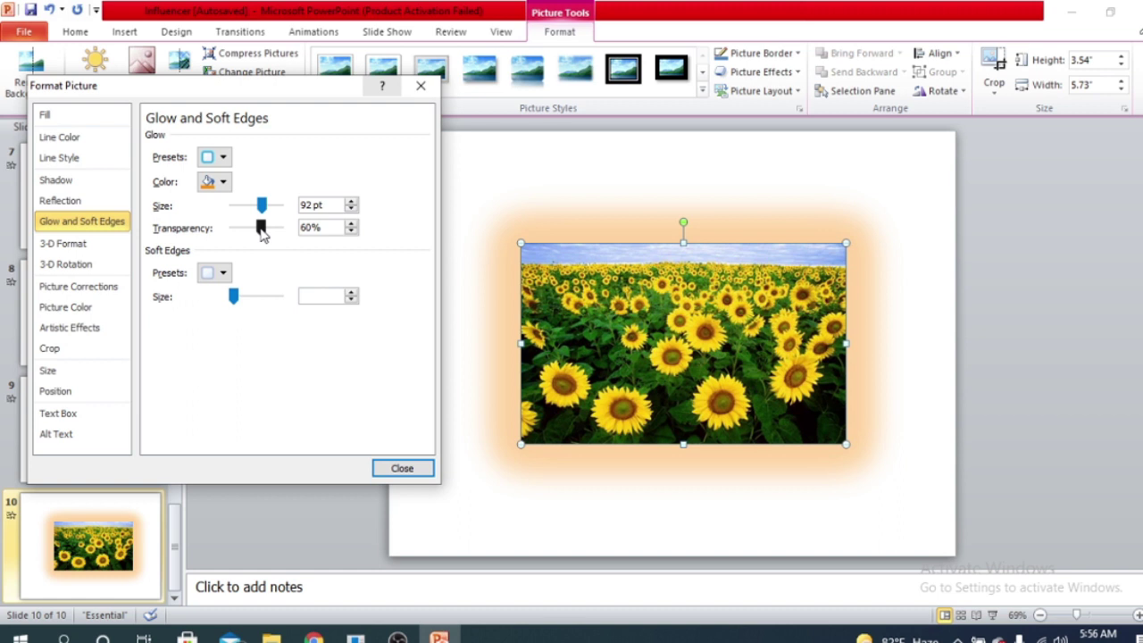
left_click_drag(258, 234, 235, 236)
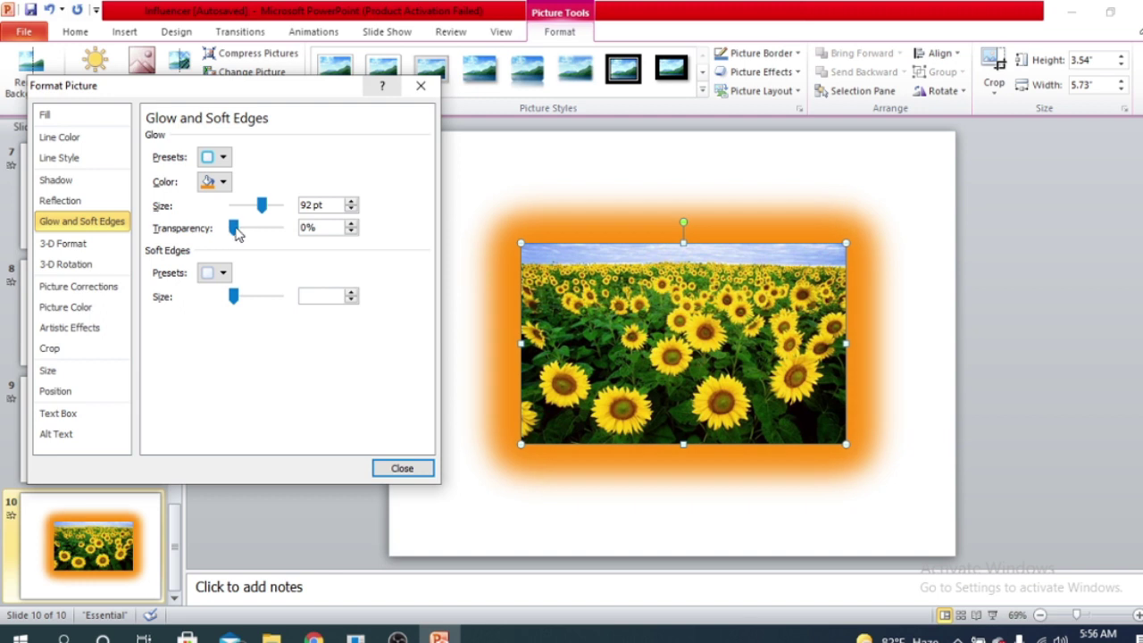
mouse_move(237, 234)
left_mouse_down()
mouse_move(287, 229)
mouse_move(257, 233)
left_mouse_up()
- Soften the picture's edges, trying soft edge sizes of 51 pt and 37 pt and settling on 48 pt
left_click(225, 275)
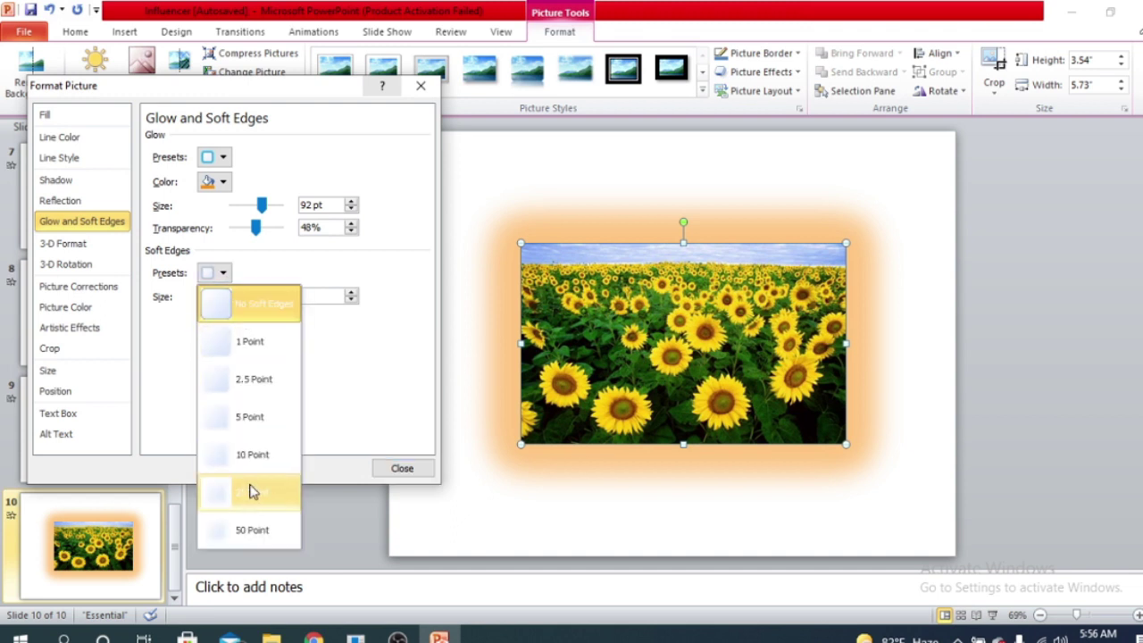
left_click(390, 273)
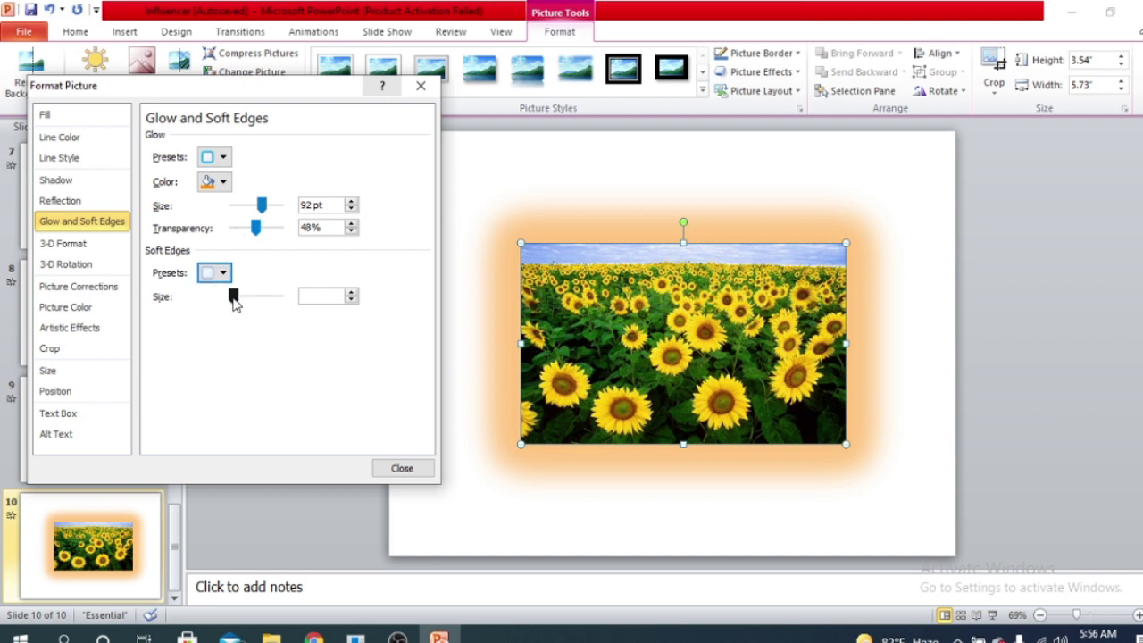
left_click_drag(233, 299, 257, 300)
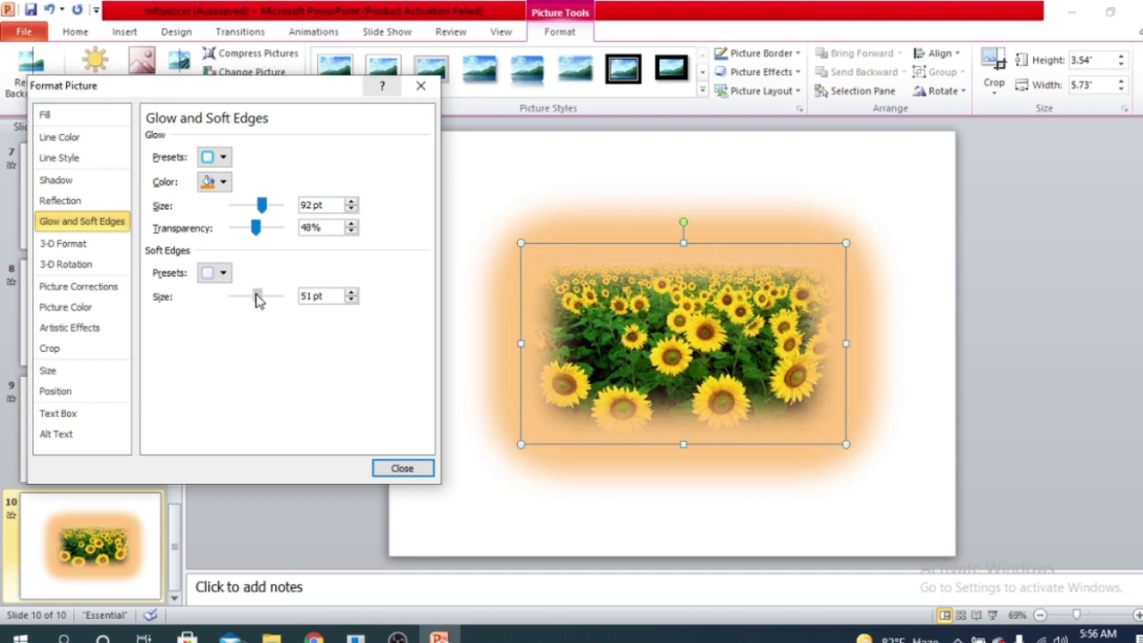
mouse_move(257, 301)
left_mouse_down()
mouse_move(232, 298)
mouse_move(251, 299)
left_mouse_up()
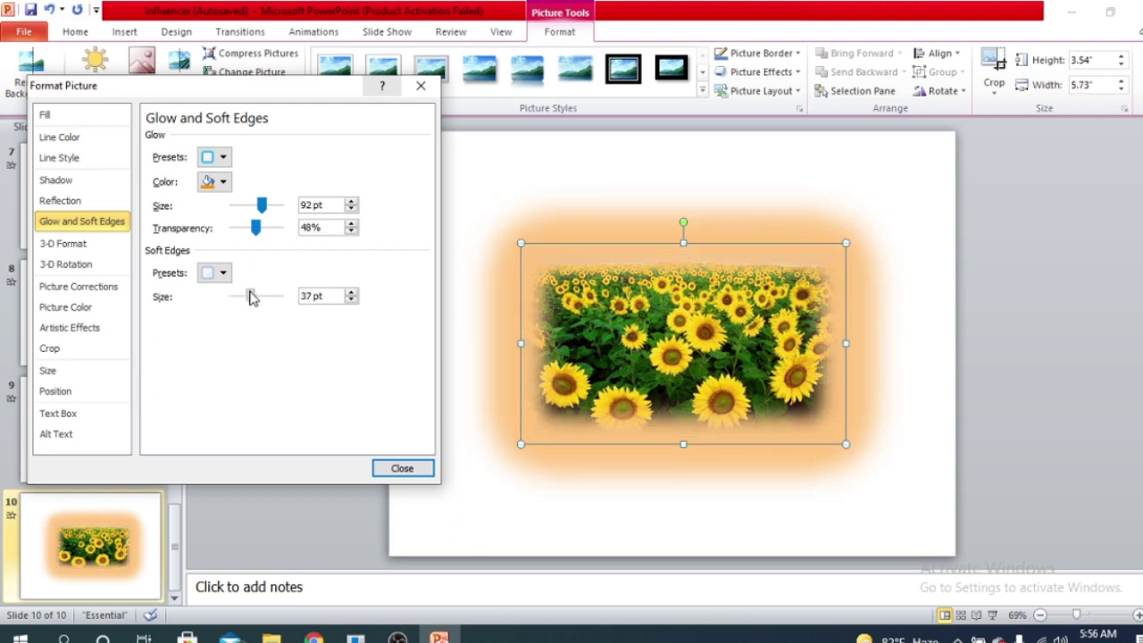
left_click_drag(250, 298, 258, 298)
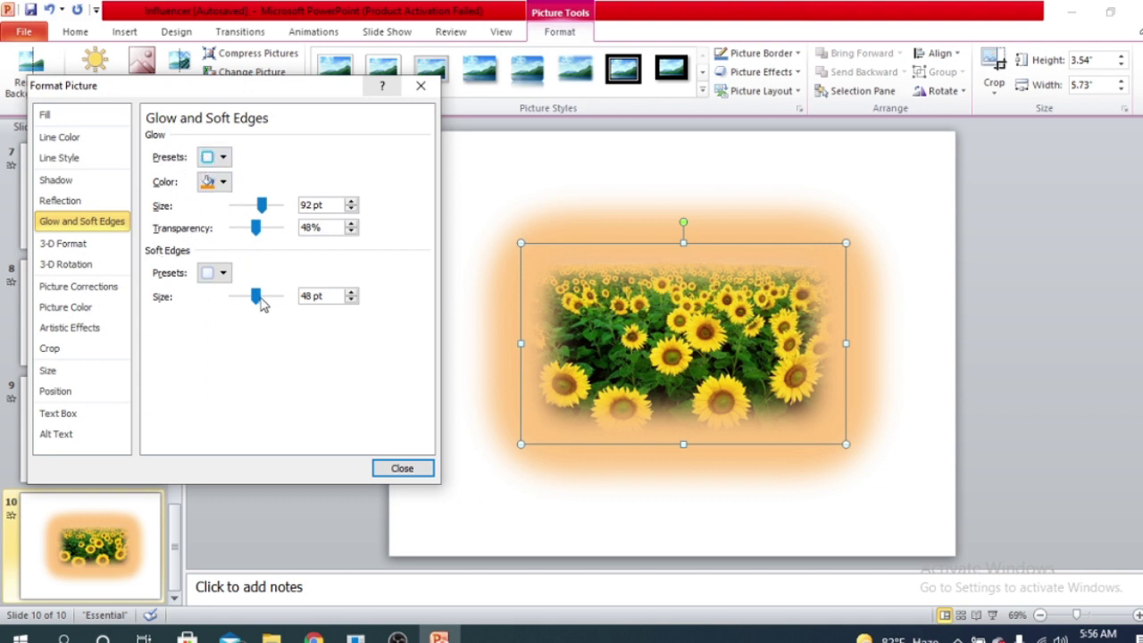
- Reset the picture's soft edges and glow sizes to 0 pt and the glow transparency to 0%
left_click_drag(256, 297, 226, 298)
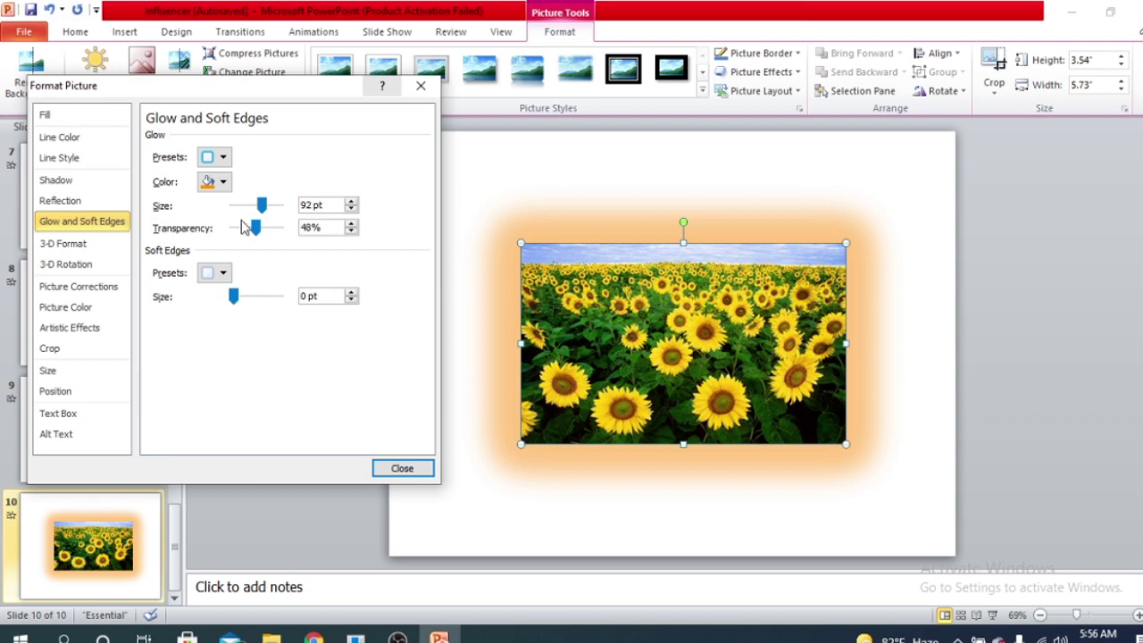
left_click_drag(258, 204, 224, 231)
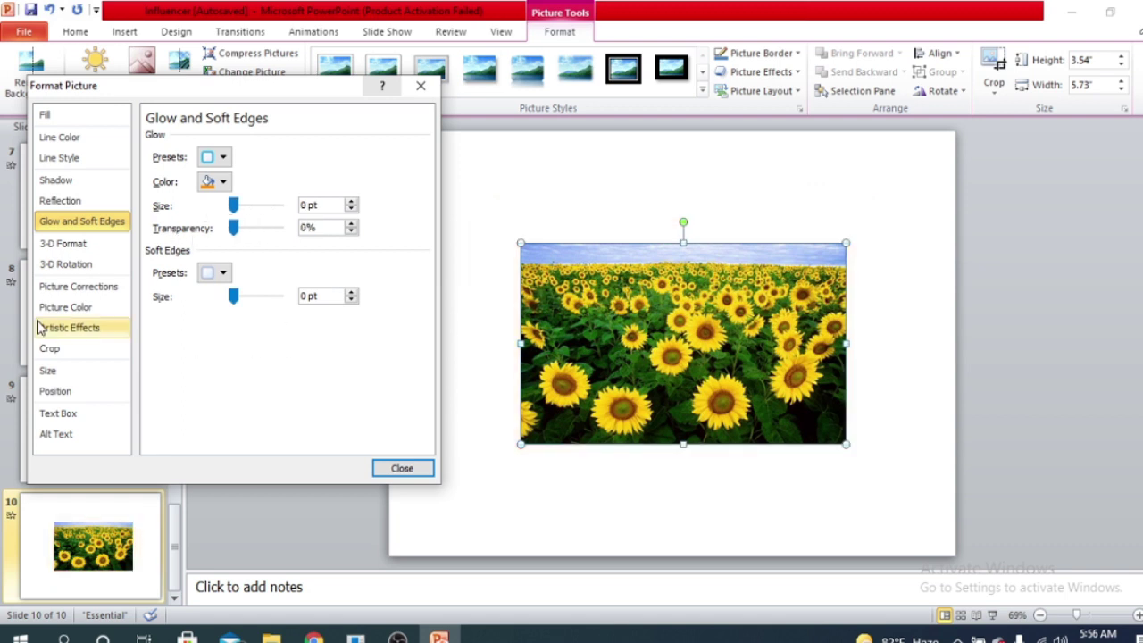
- Add a reflection with a size of 68% to the sunflower picture and move the picture higher on slide 10
left_click(71, 203)
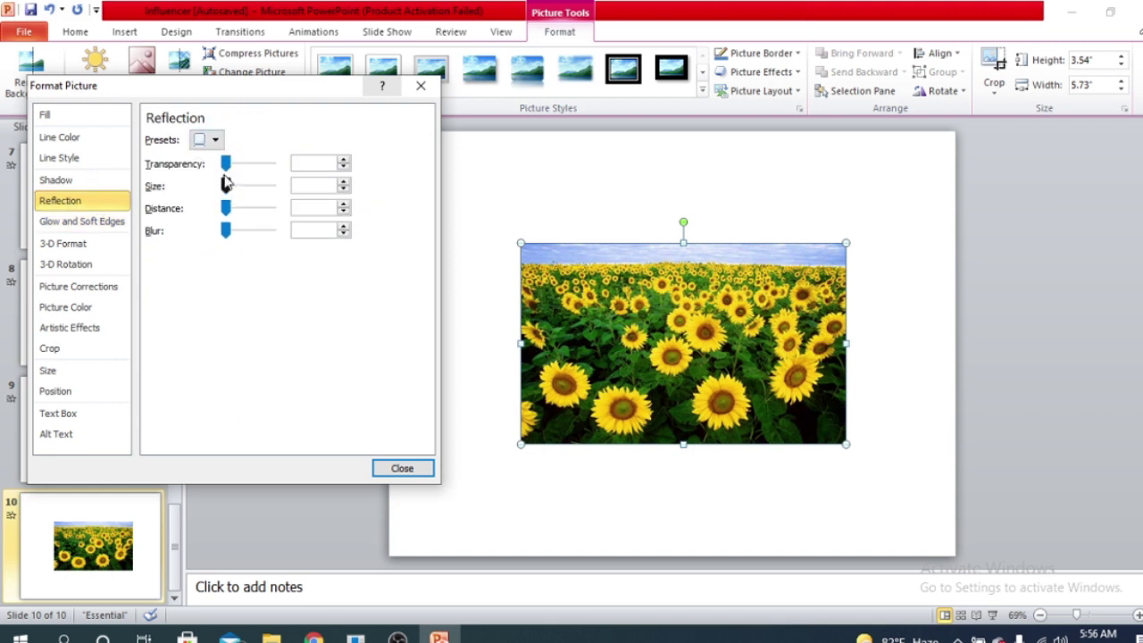
left_click(216, 140)
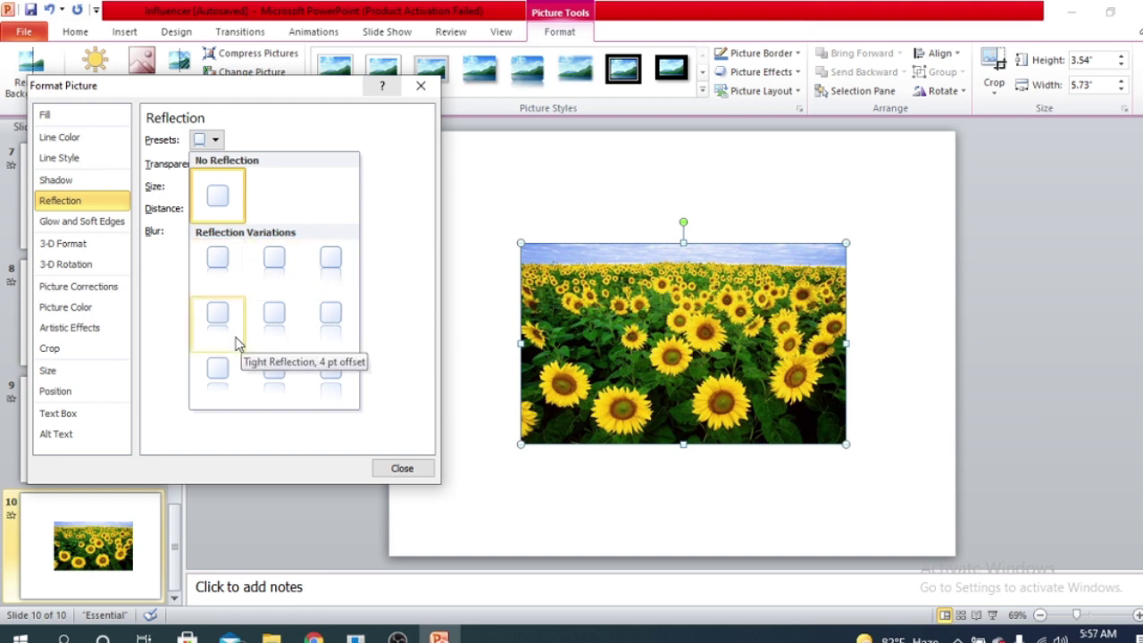
left_click(165, 263)
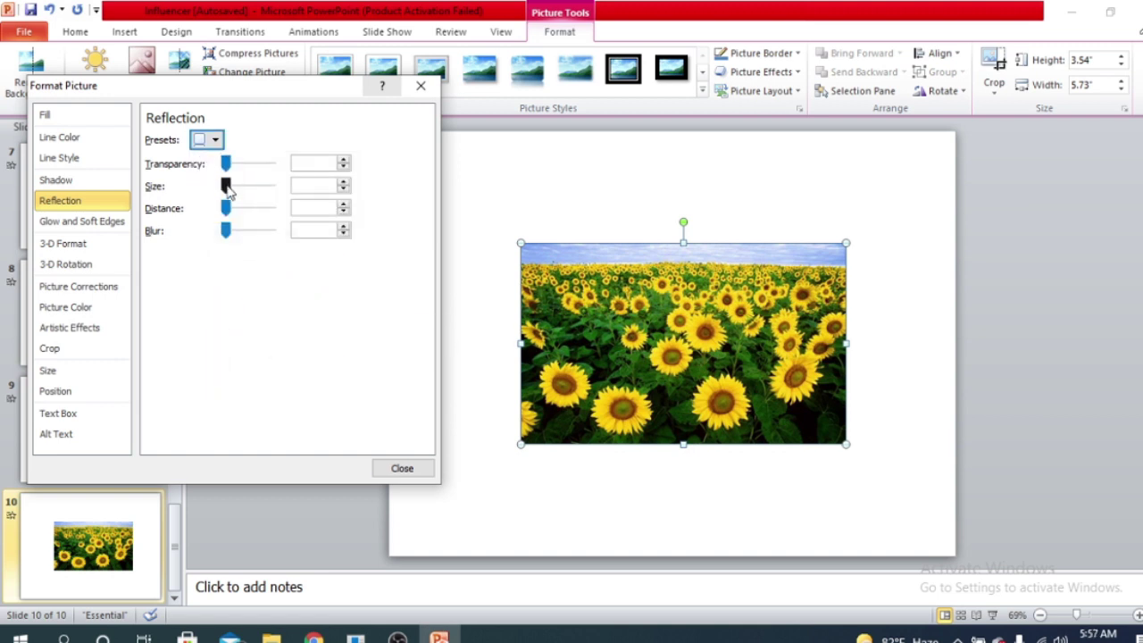
left_click_drag(225, 184, 260, 191)
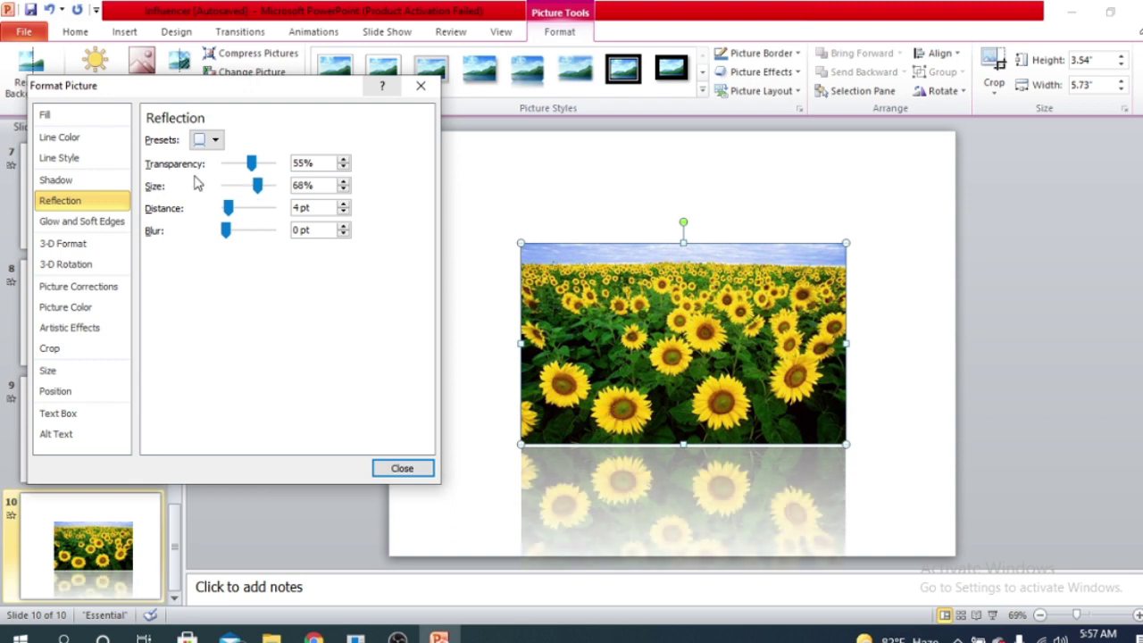
left_click_drag(642, 367, 631, 271)
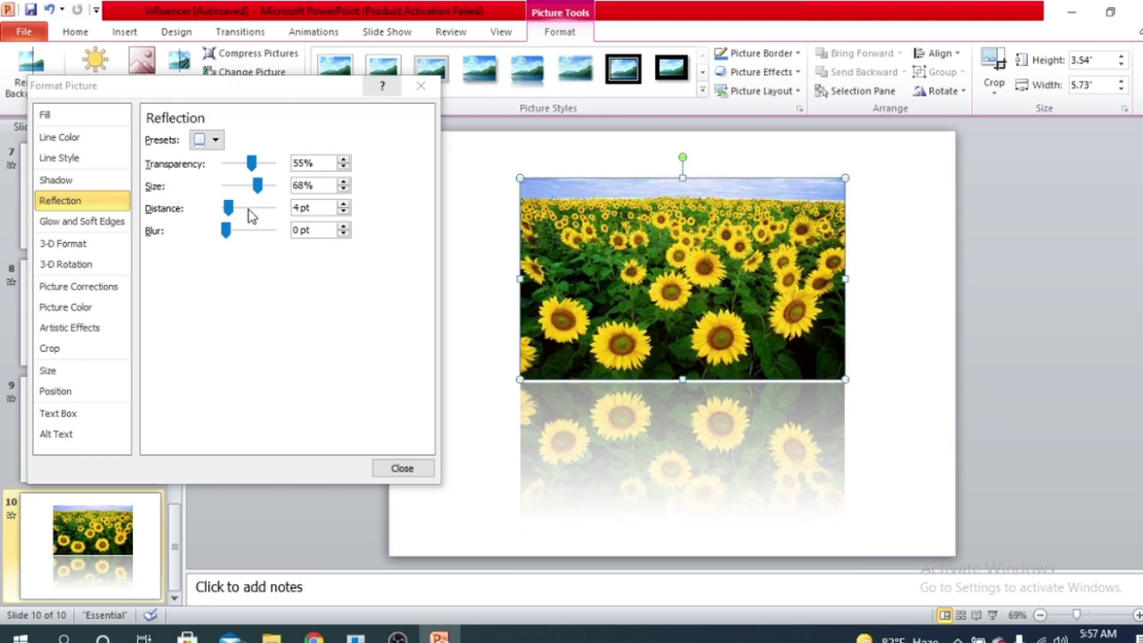
- Set the reflection's distance to 26 pt, blur to 51 pt and transparency to 54%
left_click(234, 209)
left_click_drag(234, 209, 252, 235)
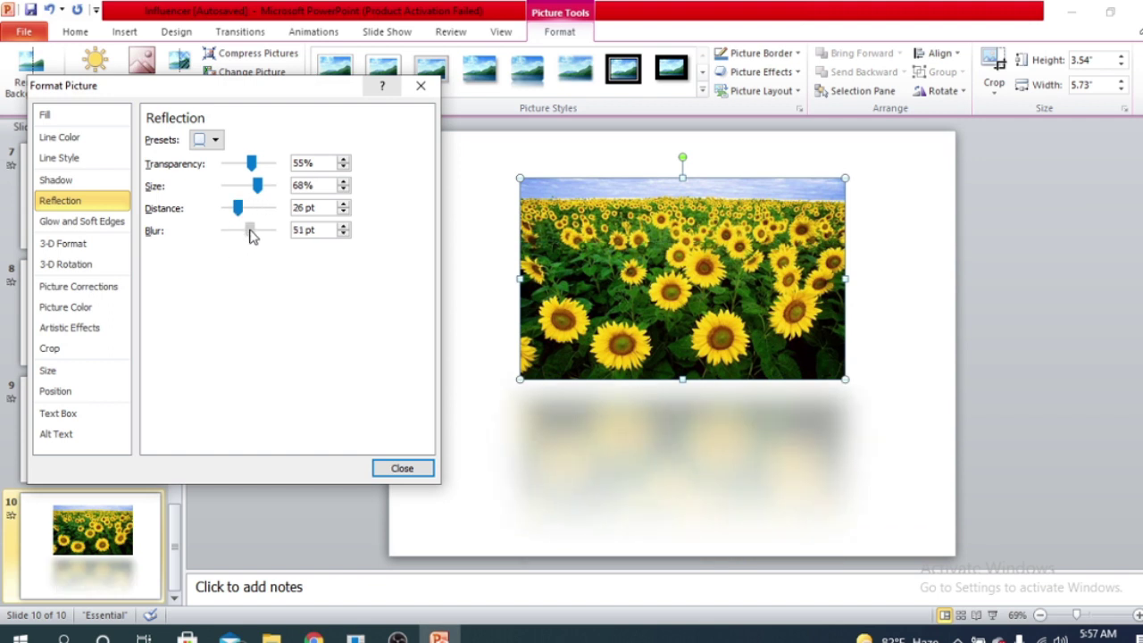
mouse_move(250, 164)
left_mouse_down()
mouse_move(203, 173)
mouse_move(252, 169)
left_mouse_up()
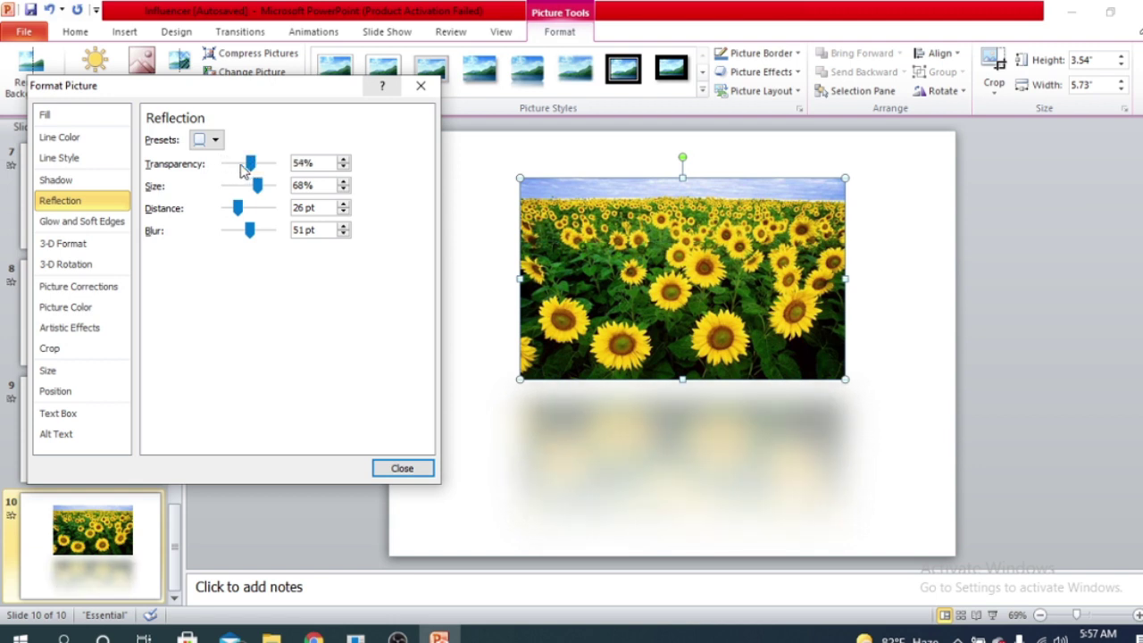
- Add a shadow to the sunflower picture with 0% transparency, trying sizes of 102% and 92% and settling on 120%
left_click(79, 183)
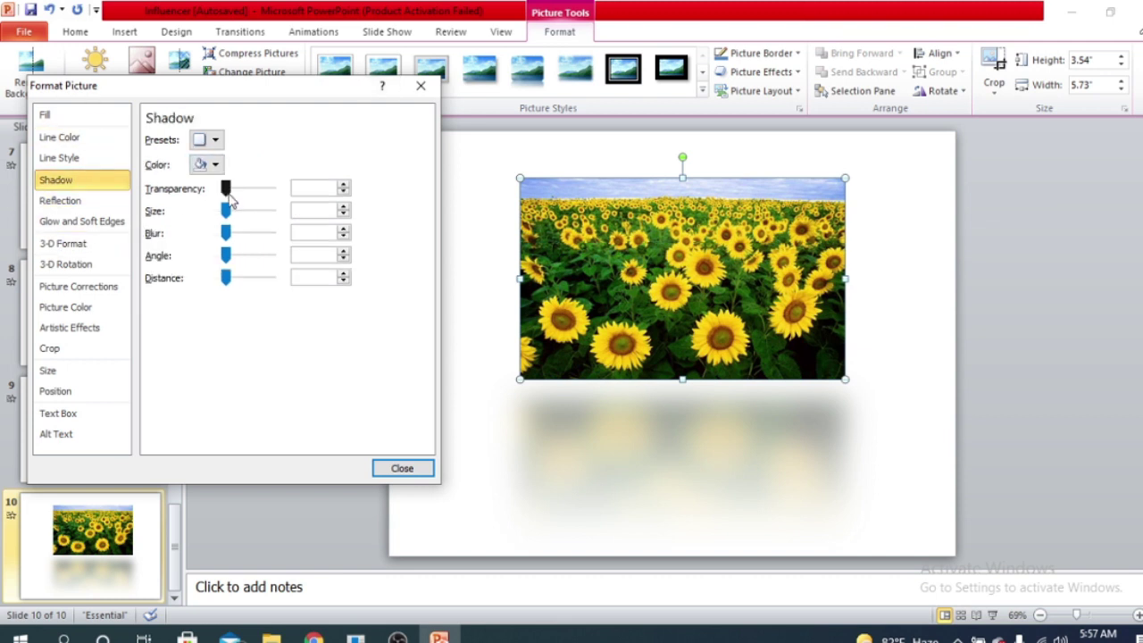
mouse_move(226, 190)
left_mouse_down()
mouse_move(262, 187)
mouse_move(218, 196)
mouse_move(265, 187)
mouse_move(218, 191)
left_mouse_up()
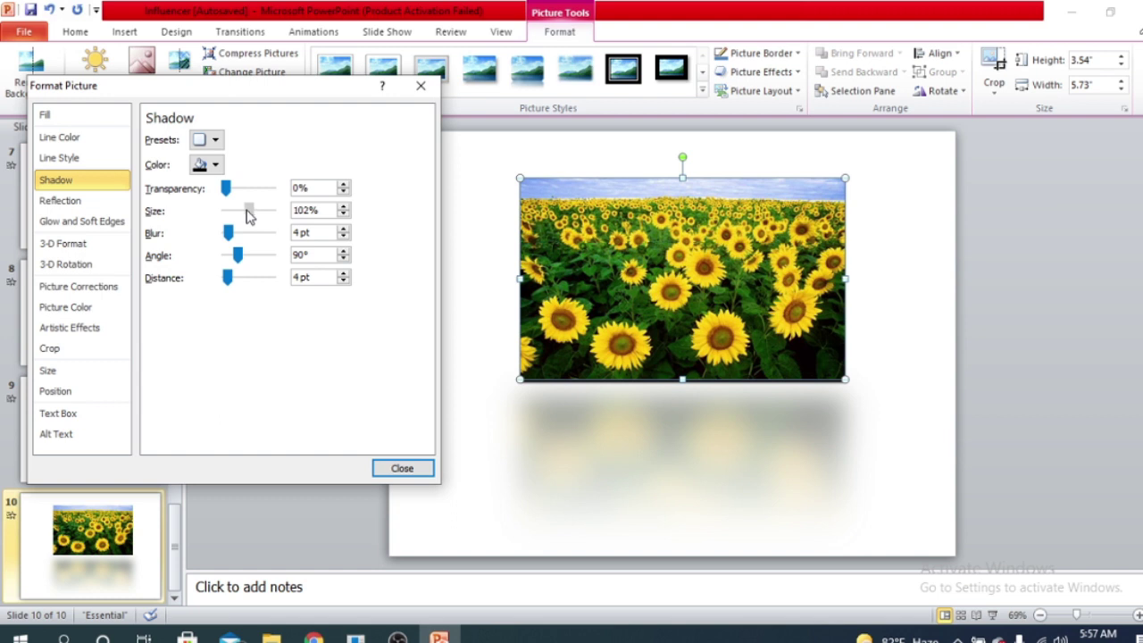
mouse_move(249, 217)
left_mouse_down()
mouse_move(263, 214)
mouse_move(239, 217)
left_mouse_up()
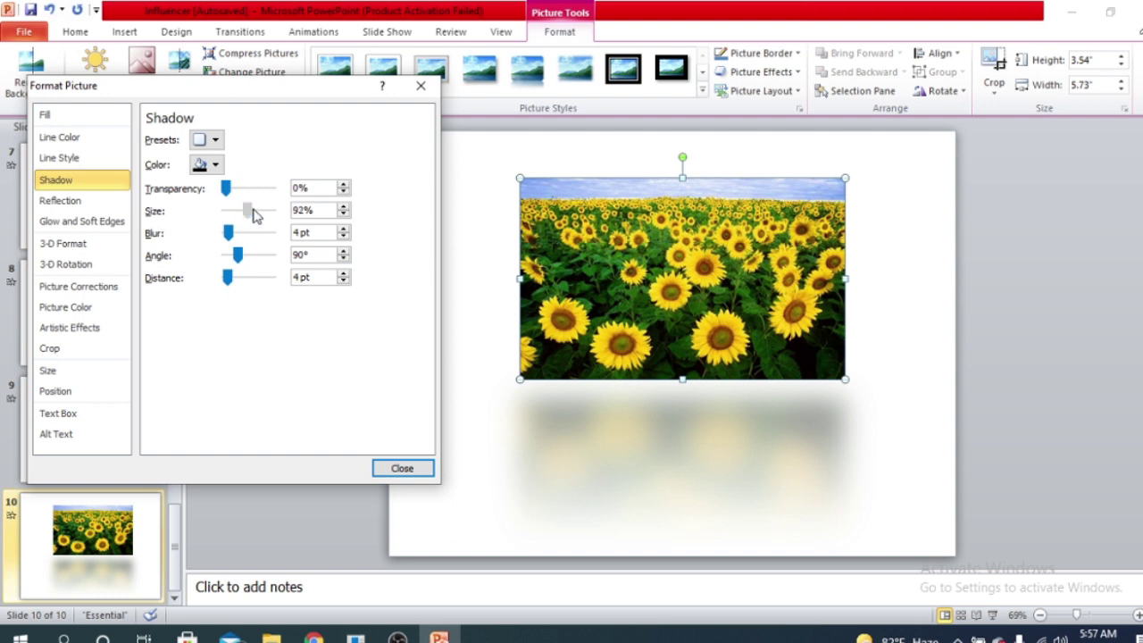
left_click_drag(254, 215, 232, 256)
left_click_drag(247, 216, 254, 217)
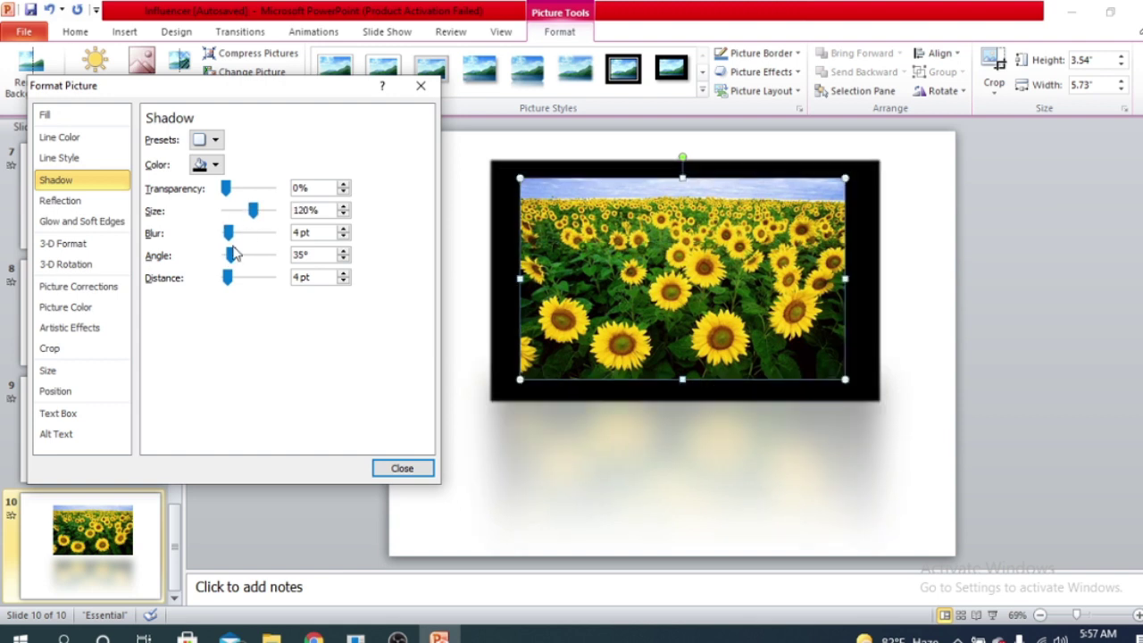
- Set the shadow's angle to 155°, distance to 110 pt and transparency to 77%
mouse_move(234, 254)
left_mouse_down()
mouse_move(273, 261)
mouse_move(233, 258)
left_mouse_up()
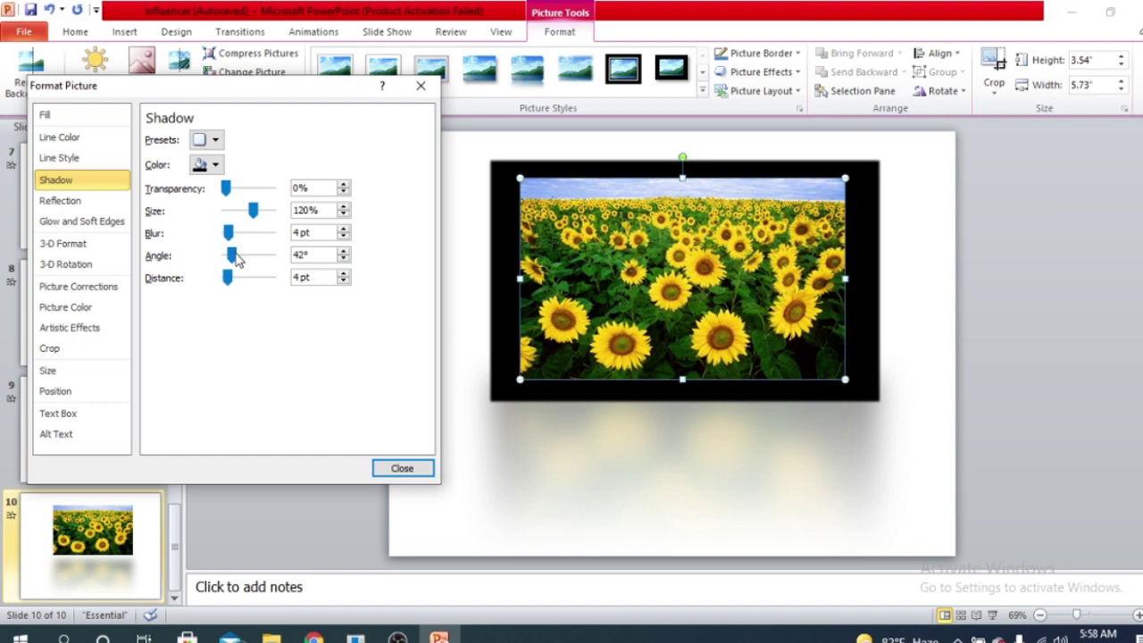
left_click_drag(237, 259, 252, 261)
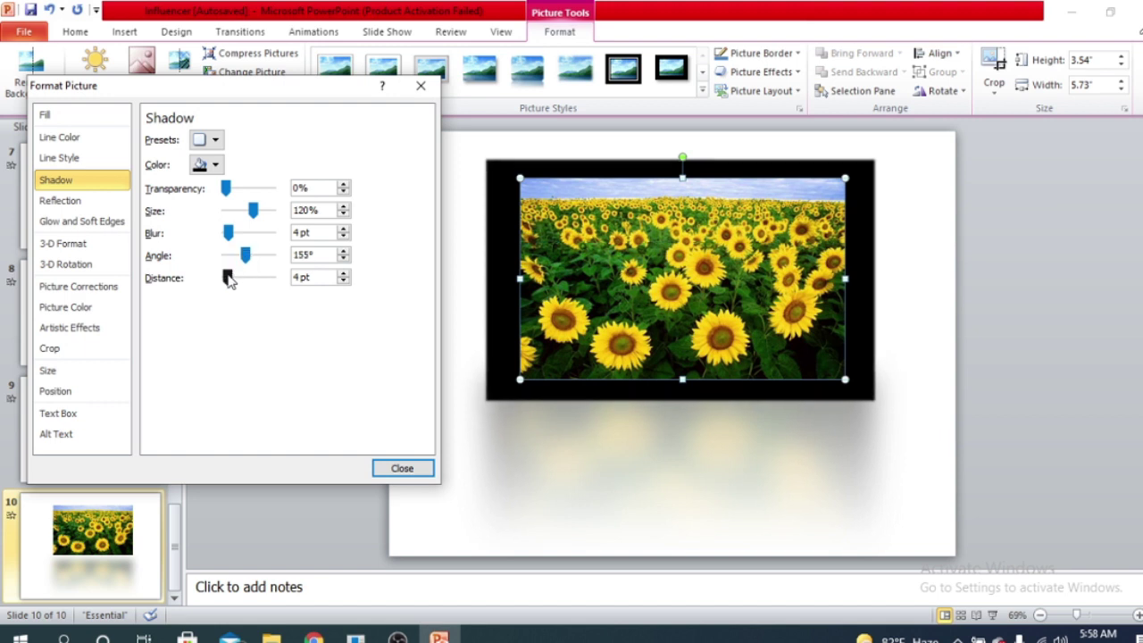
left_click_drag(228, 277, 256, 281)
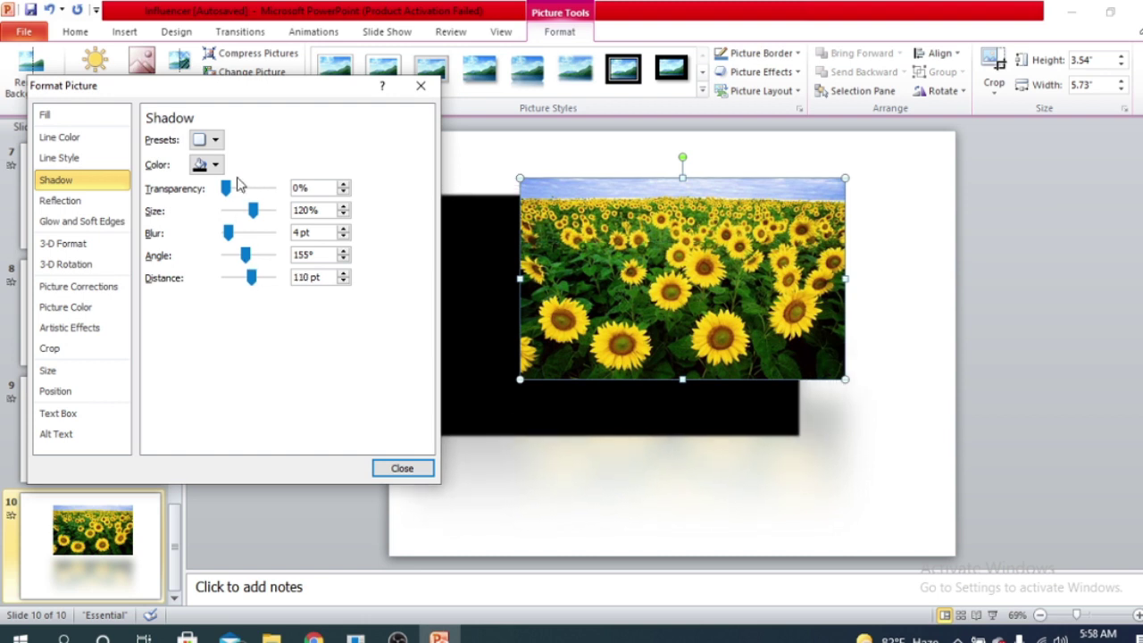
left_click_drag(227, 188, 263, 202)
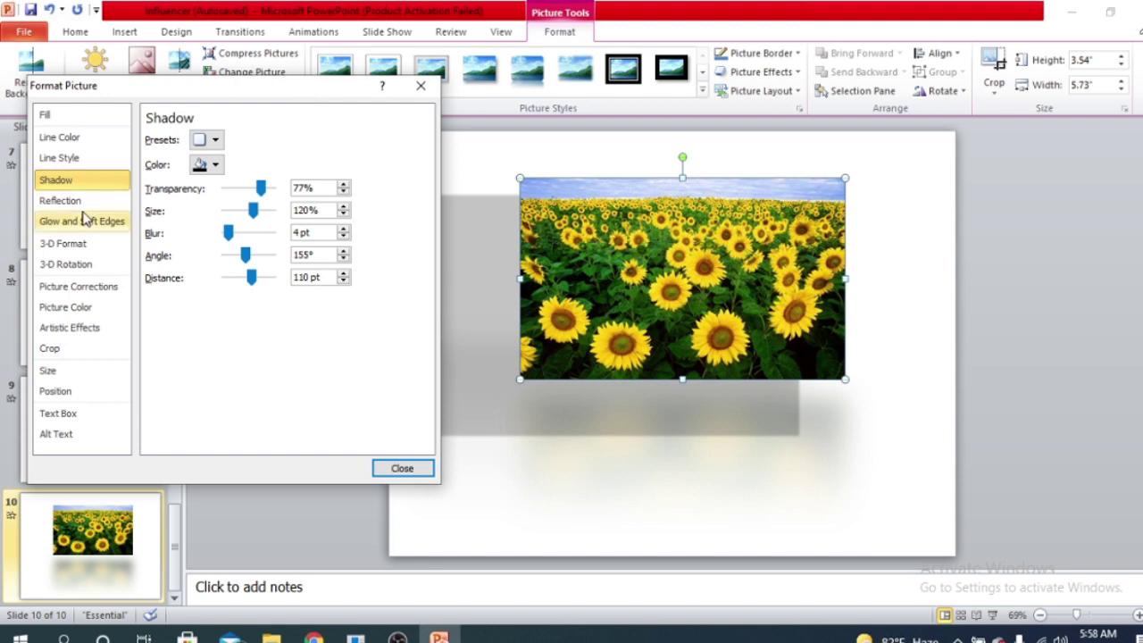
- Review the picture's color, artistic effects, crop, size, position, text box, shadow, glow and 3-D formatting options
left_click(97, 307)
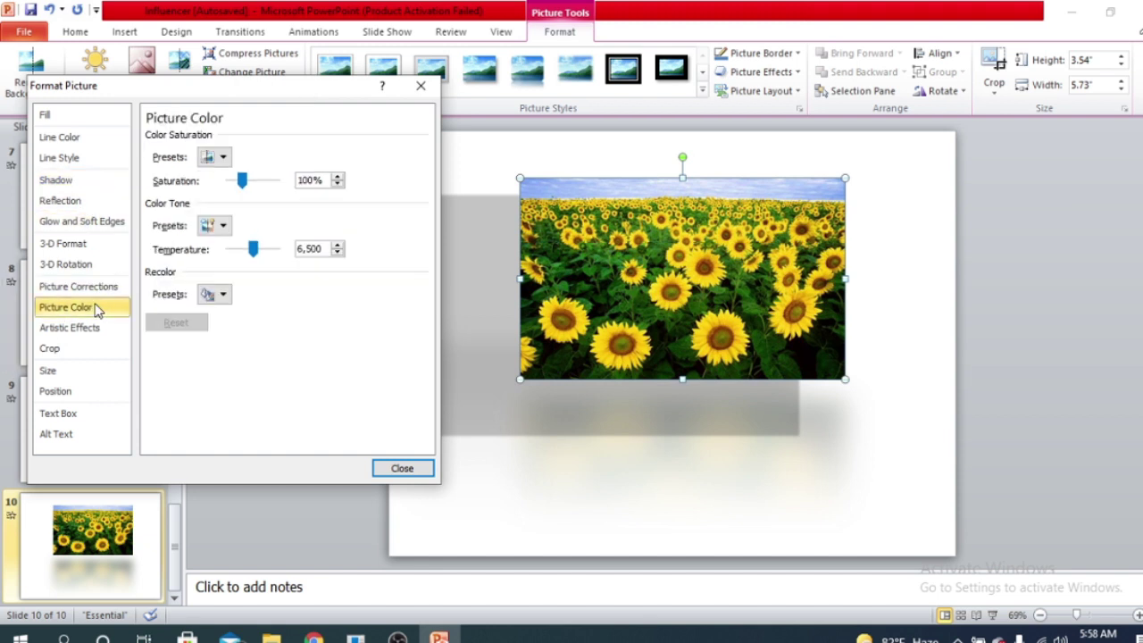
left_click(86, 328)
left_click(77, 349)
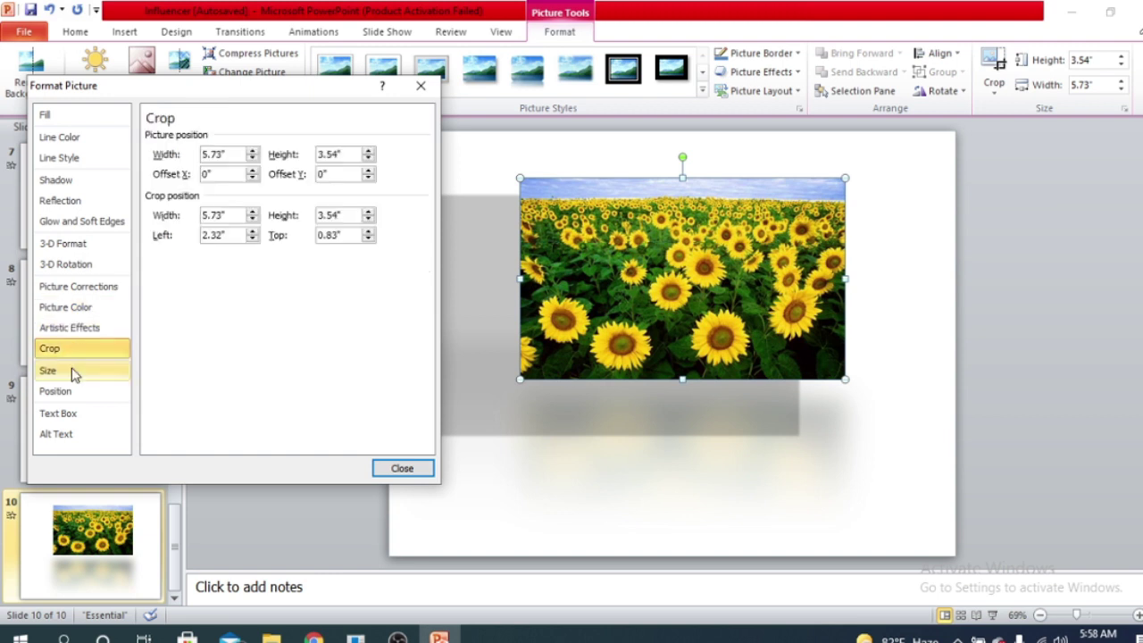
left_click(75, 374)
left_click(75, 350)
left_click(77, 373)
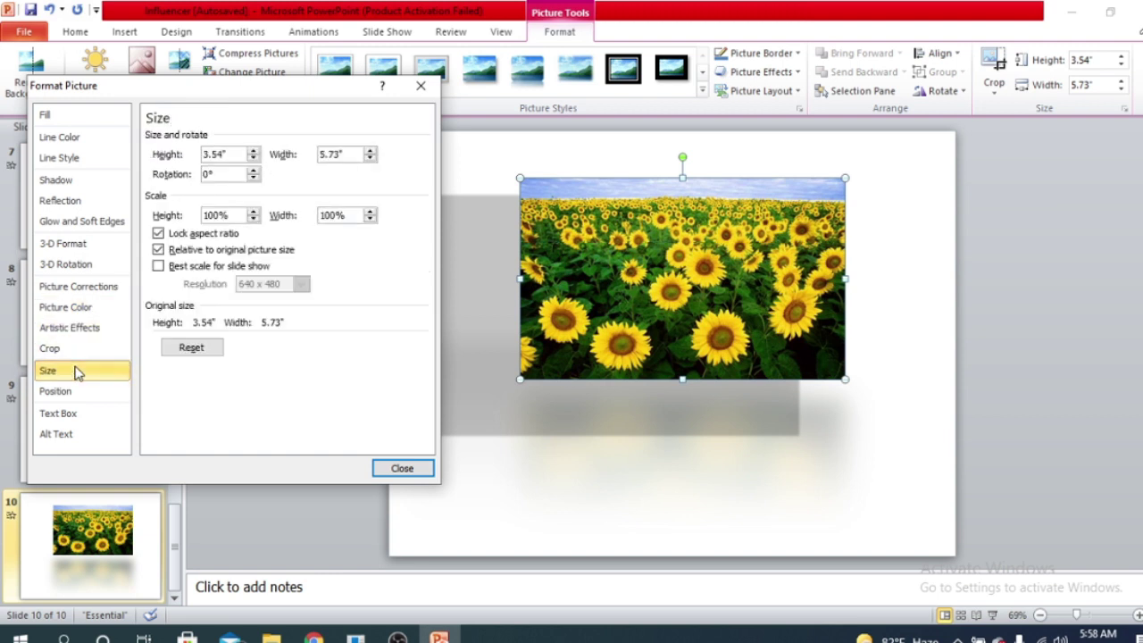
left_click(78, 350)
left_click(80, 375)
left_click(79, 392)
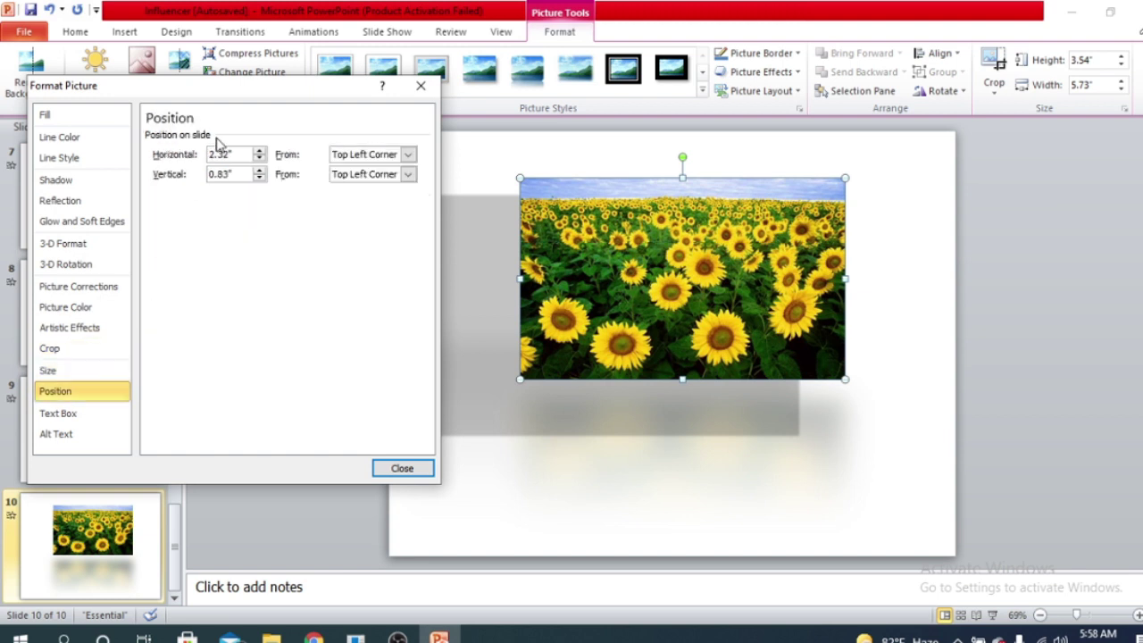
left_click(82, 414)
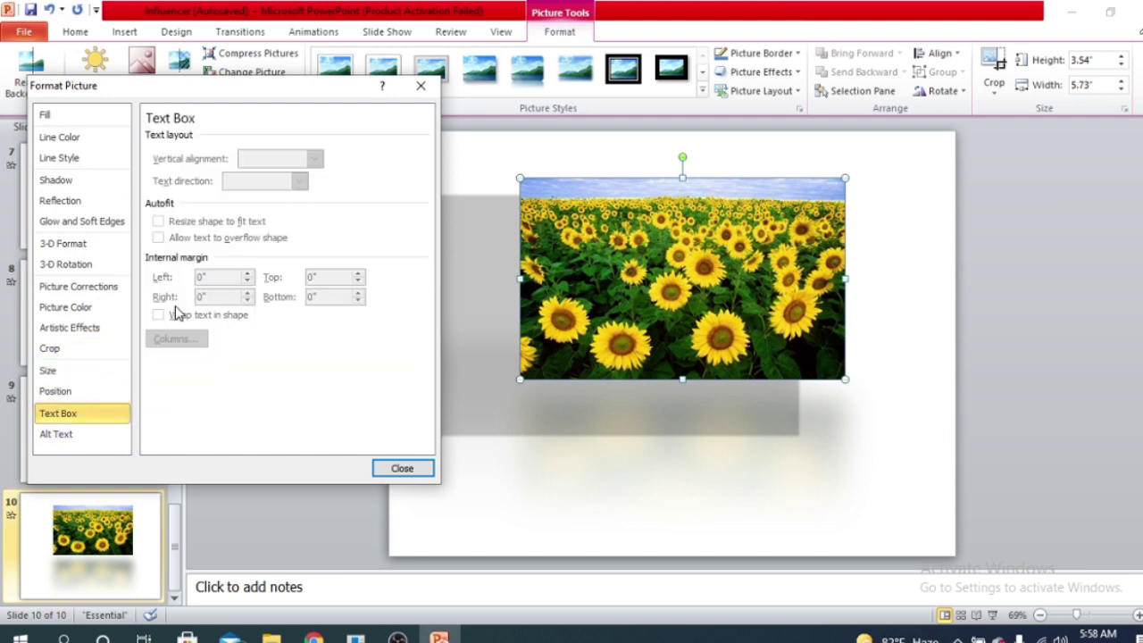
left_click(82, 200)
left_click(80, 180)
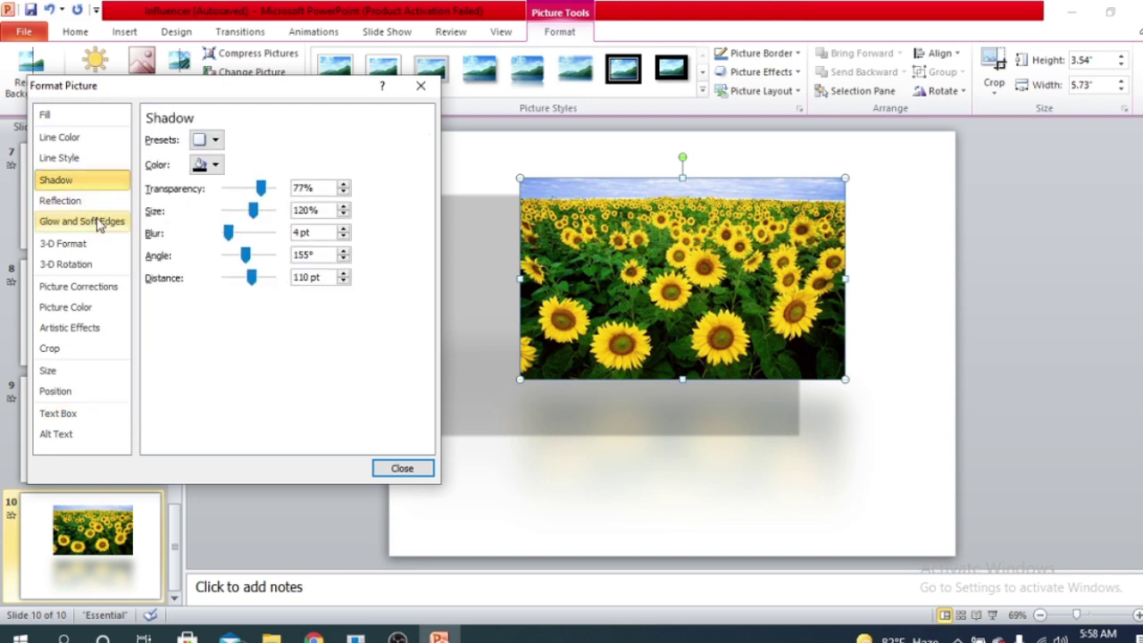
left_click(99, 223)
left_click(85, 245)
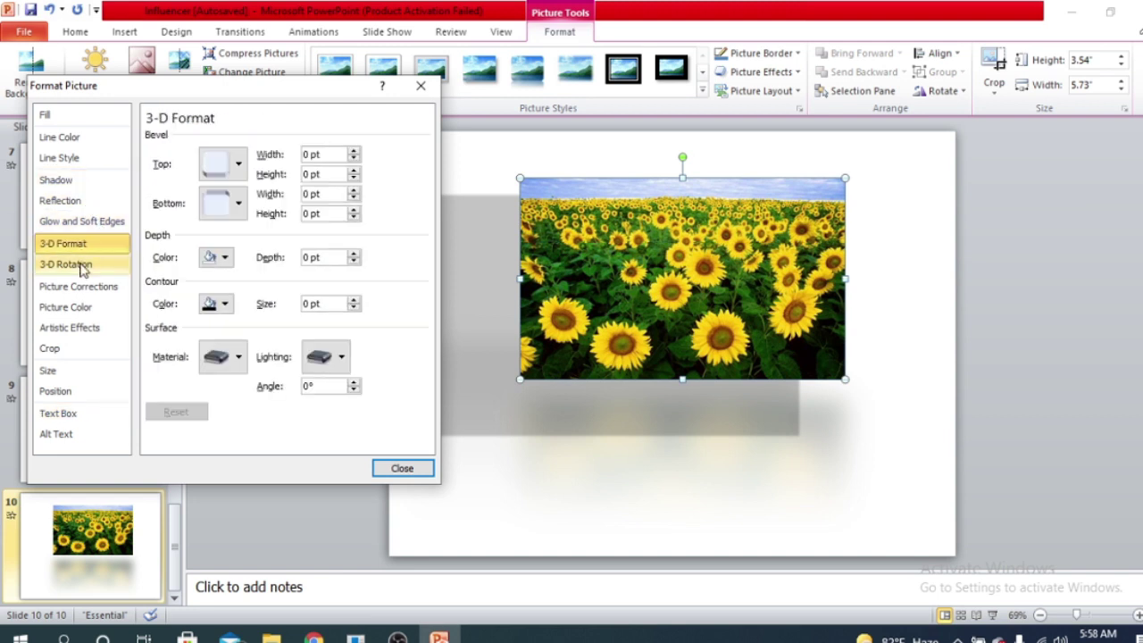
left_click(82, 264)
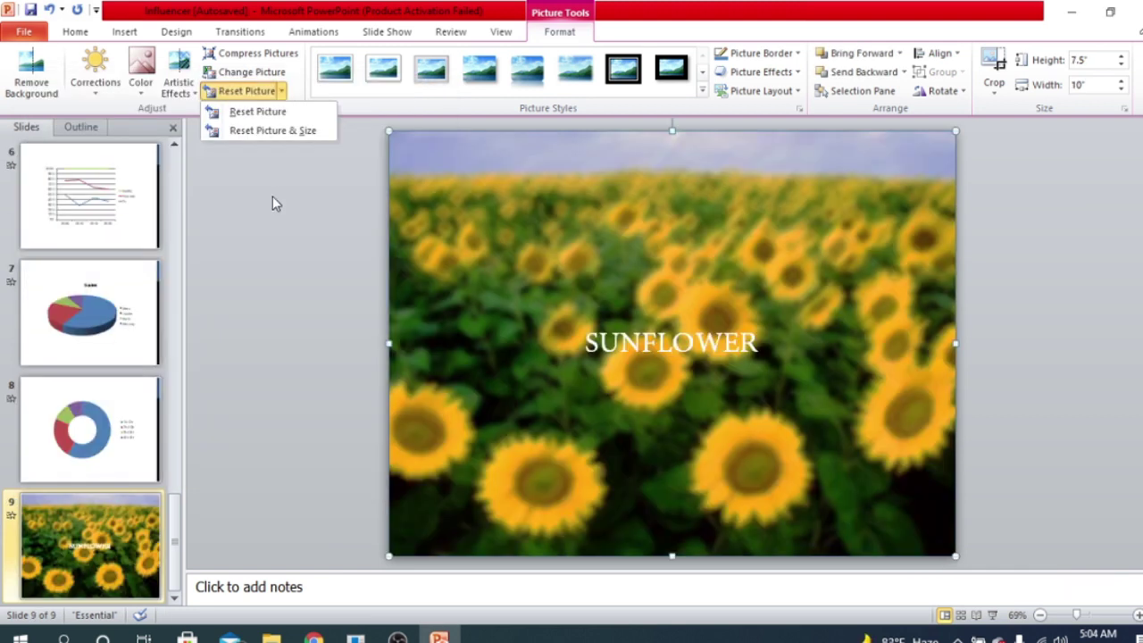
- Reset the formatting of the full-slide sunflower picture on slide 9, and reset the picture together with its size
left_click(279, 93)
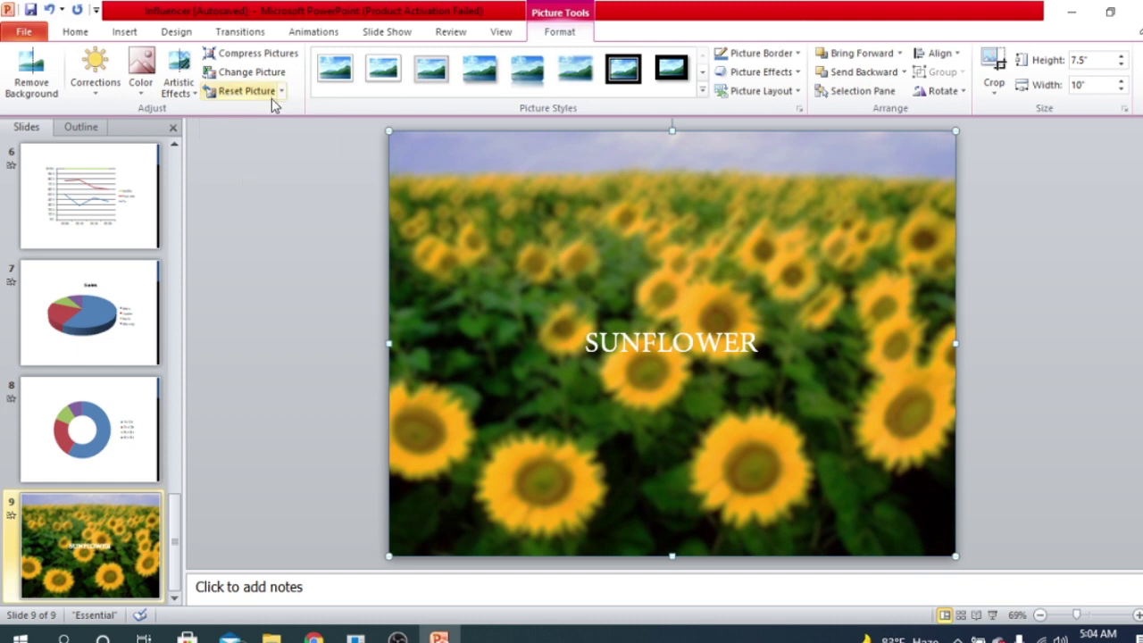
left_click(280, 93)
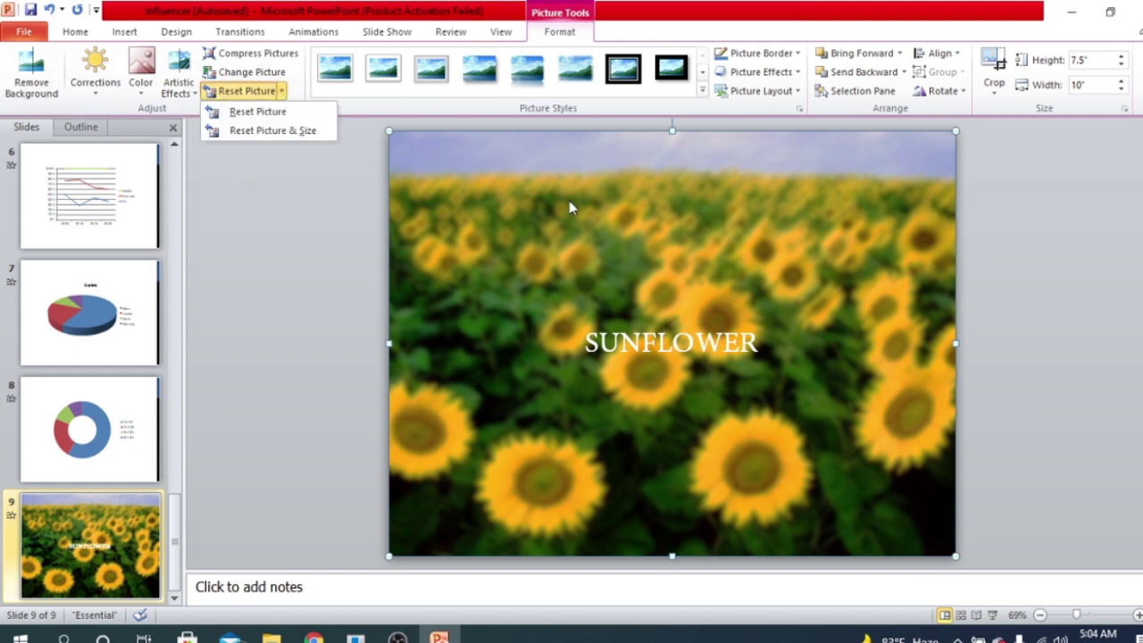
left_click(285, 112)
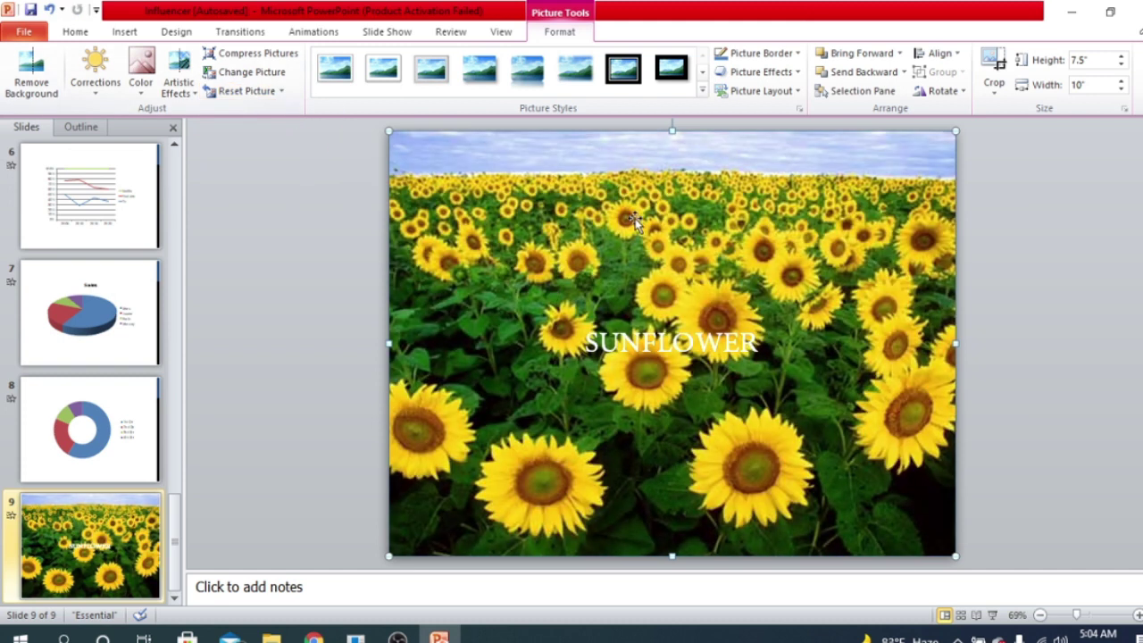
left_click(281, 93)
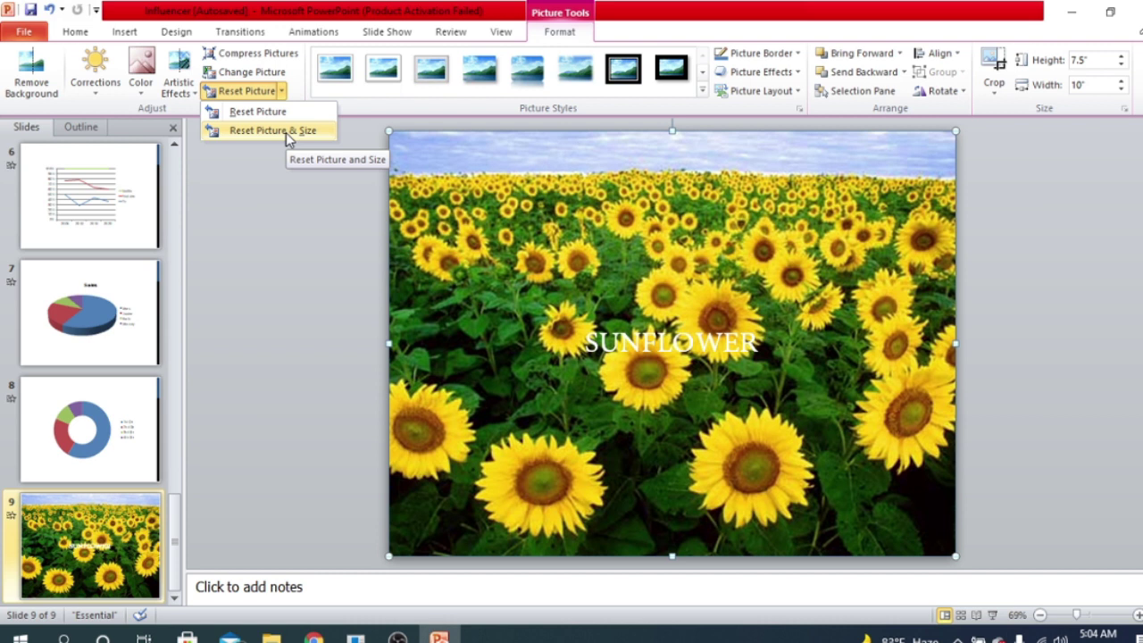
left_click(285, 132)
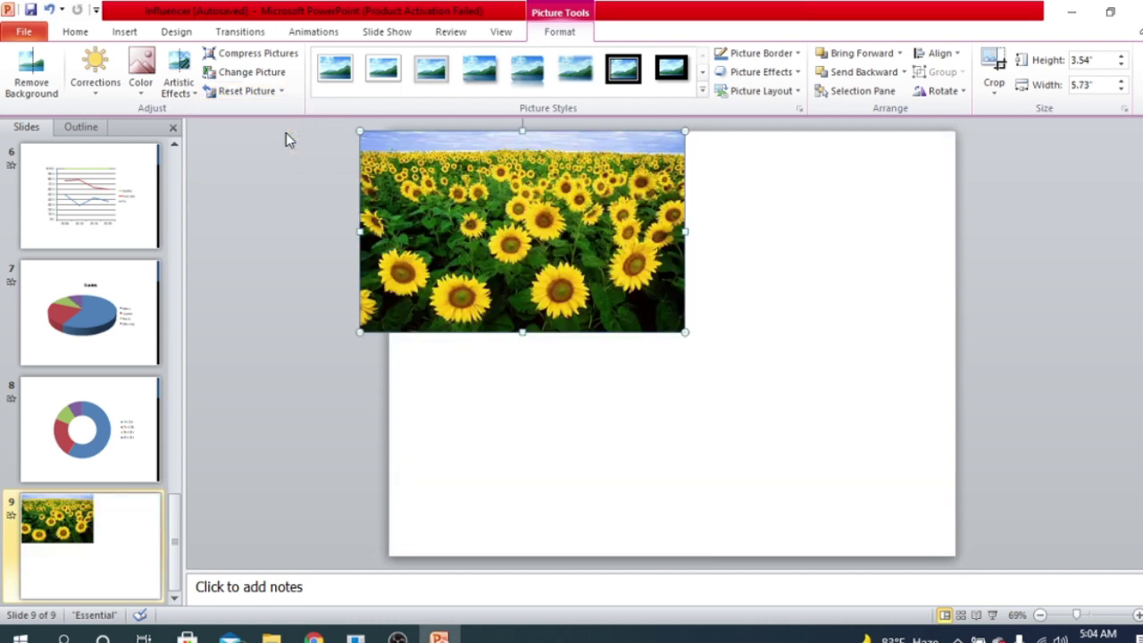
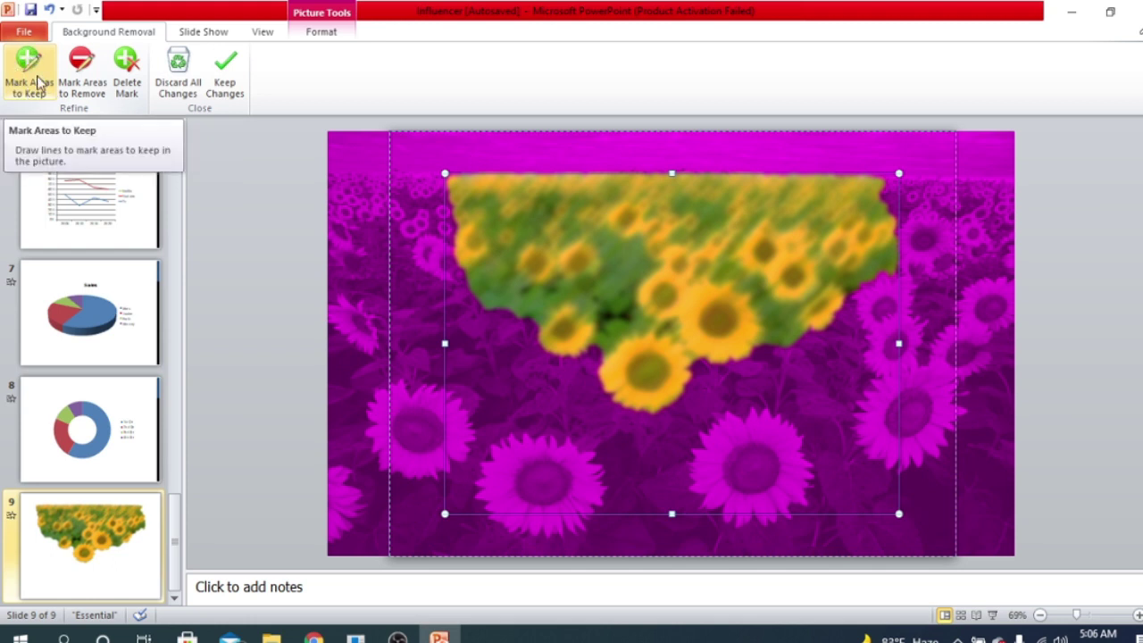
- Mark the lower and side sunflowers and foliage on slide 9 as areas to keep, and apply the background removal
left_click(31, 91)
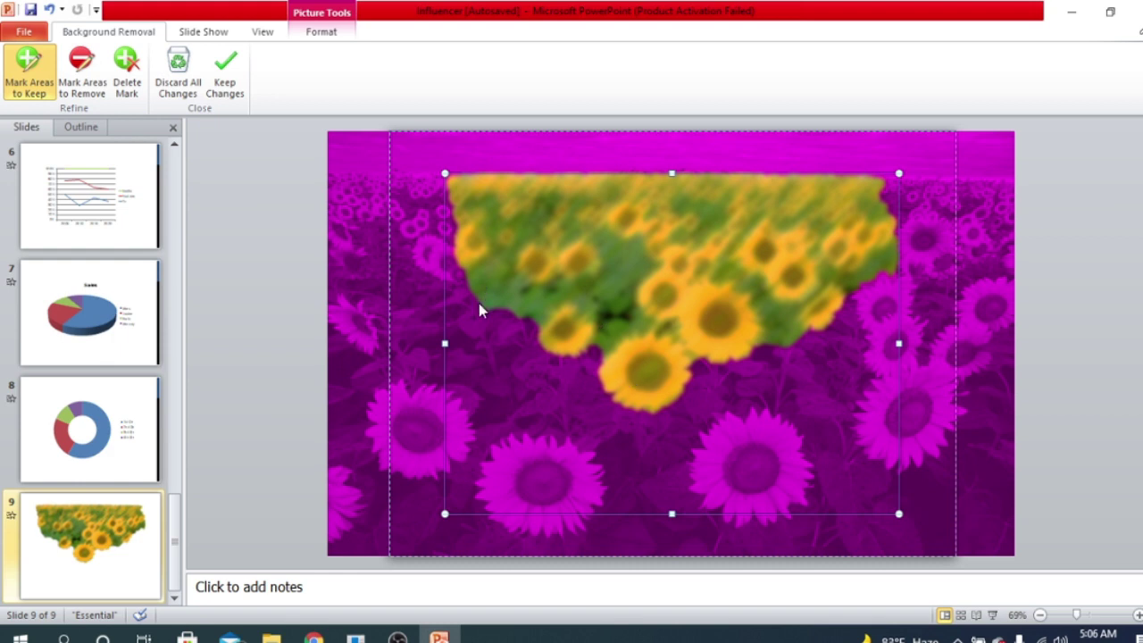
mouse_move(518, 420)
left_mouse_down()
mouse_move(581, 476)
mouse_move(699, 491)
left_mouse_up()
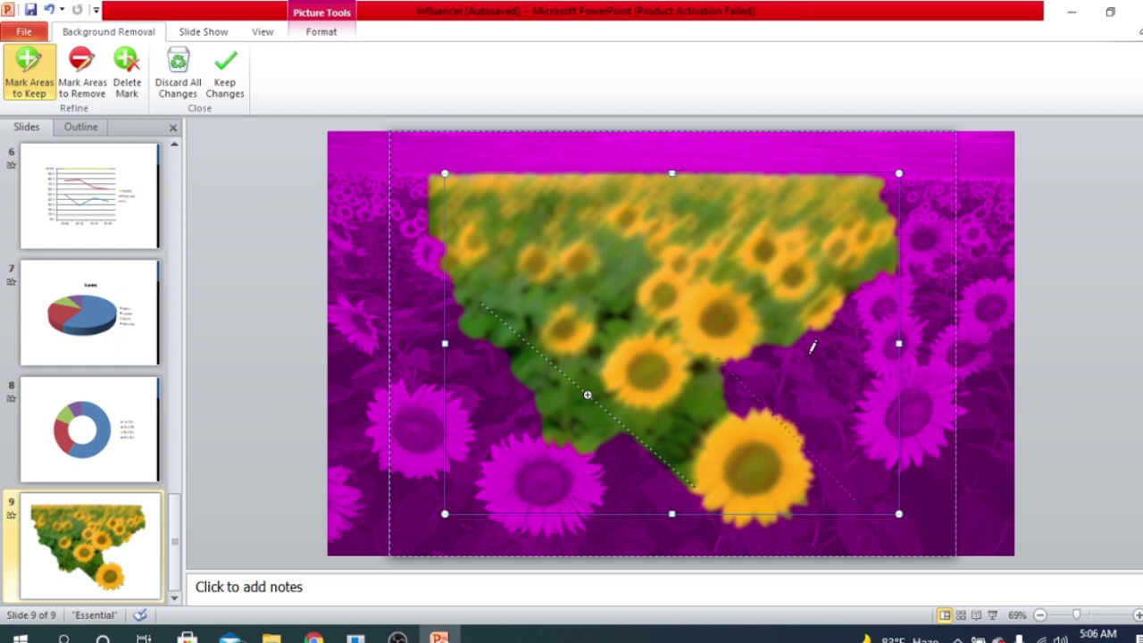
left_click_drag(894, 396, 855, 290)
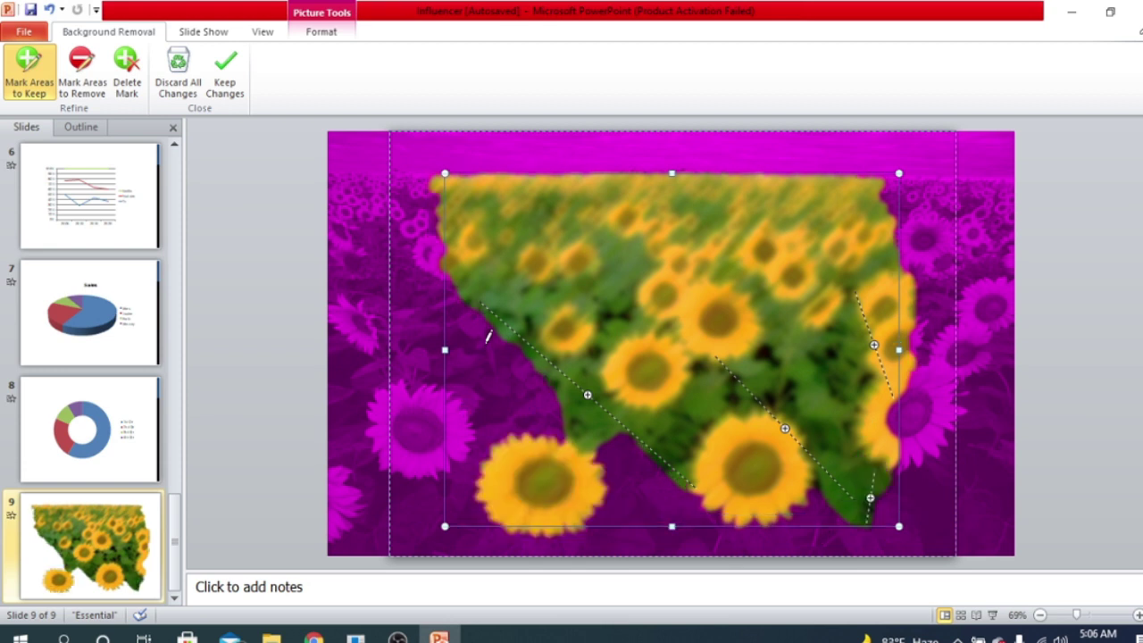
left_click(417, 449)
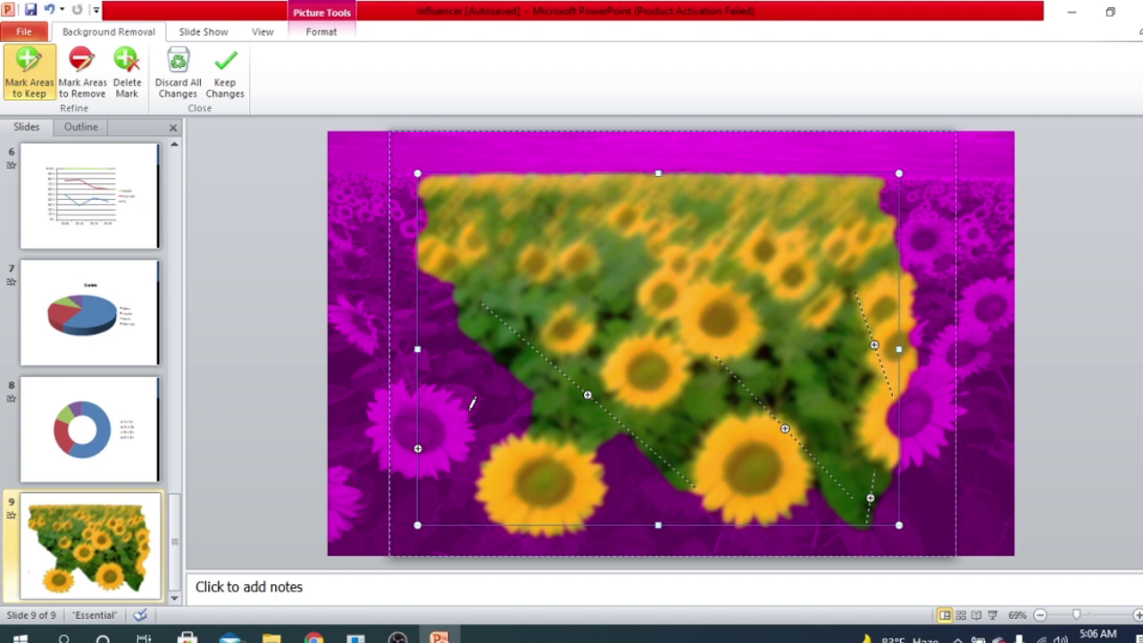
left_click_drag(442, 403, 485, 454)
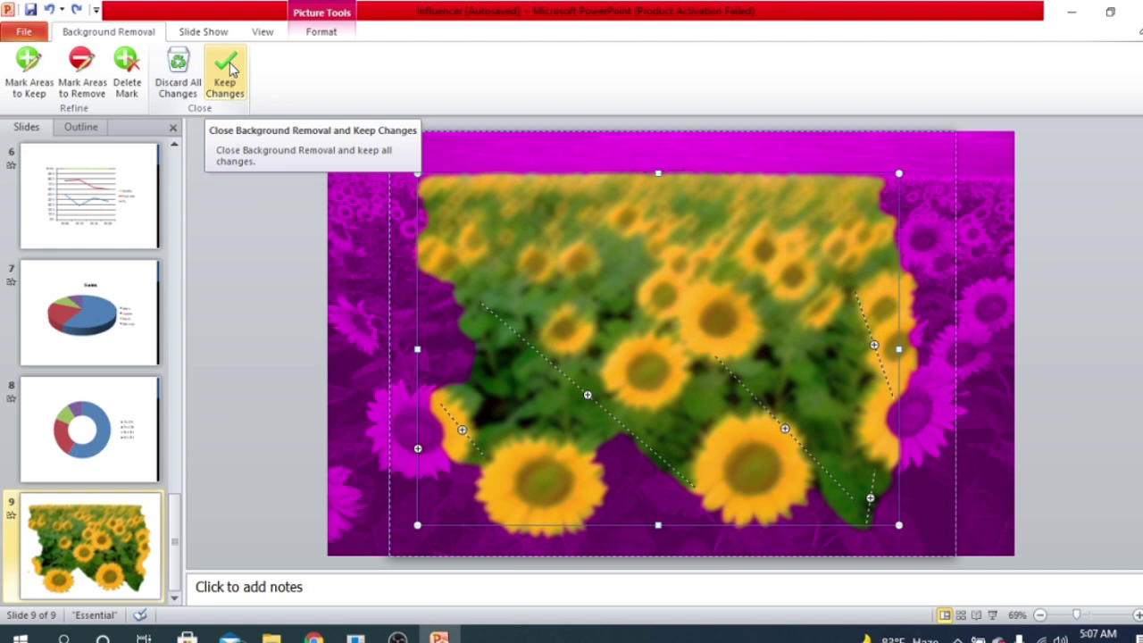
left_click(231, 70)
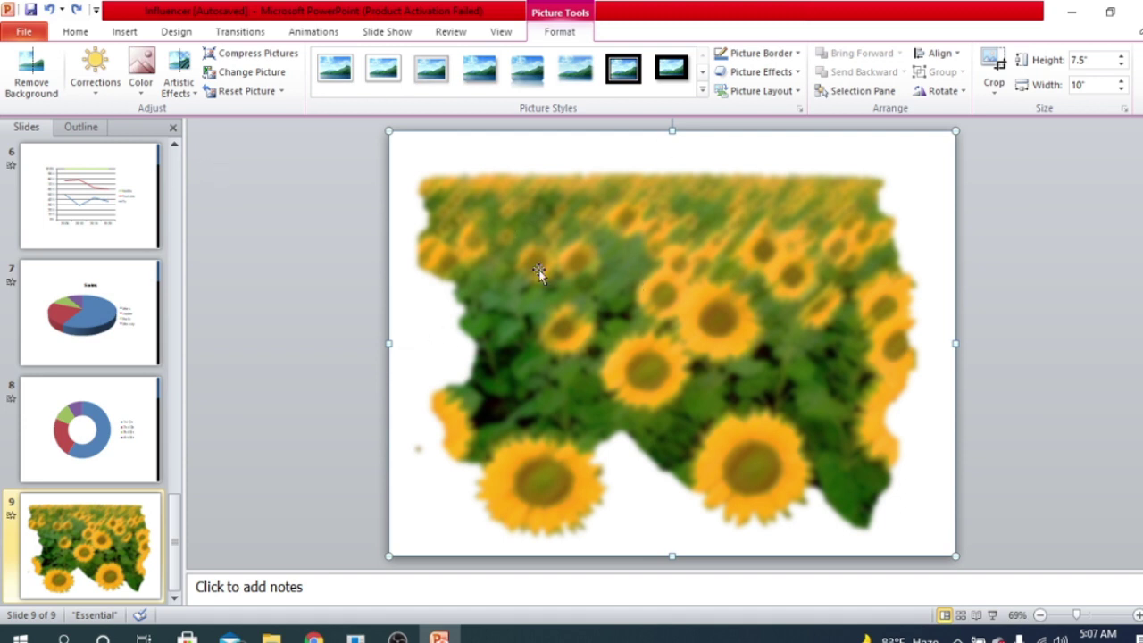
- Reopen the background removal on slide 9's picture, mark the upper and right-centre sunflower field as areas to remove, and keep the changes
left_click(32, 73)
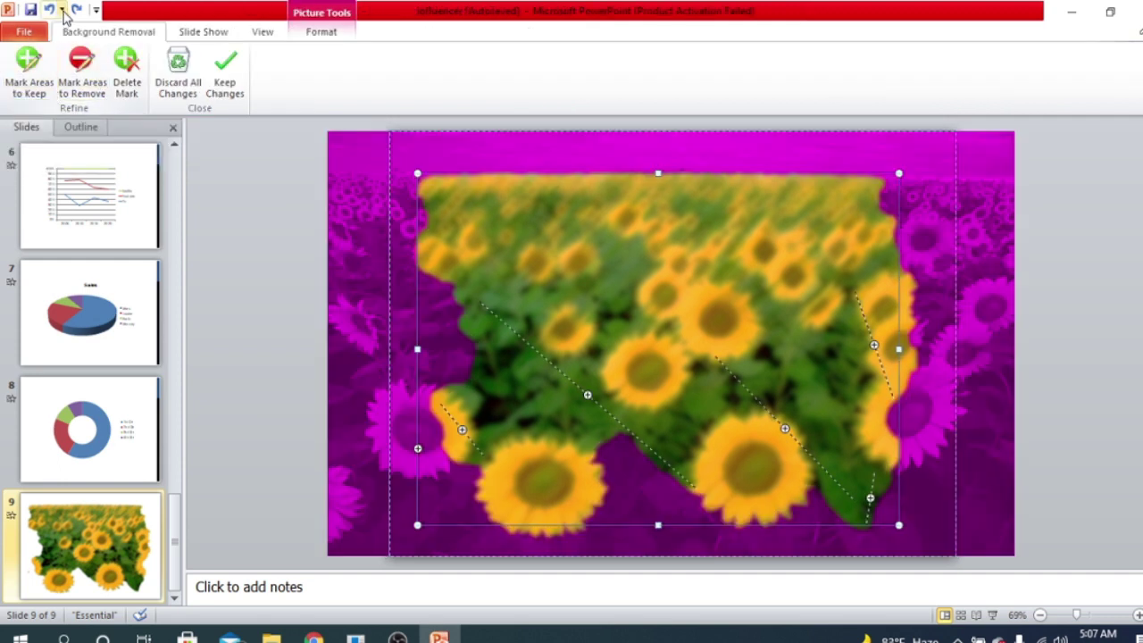
left_click(98, 98)
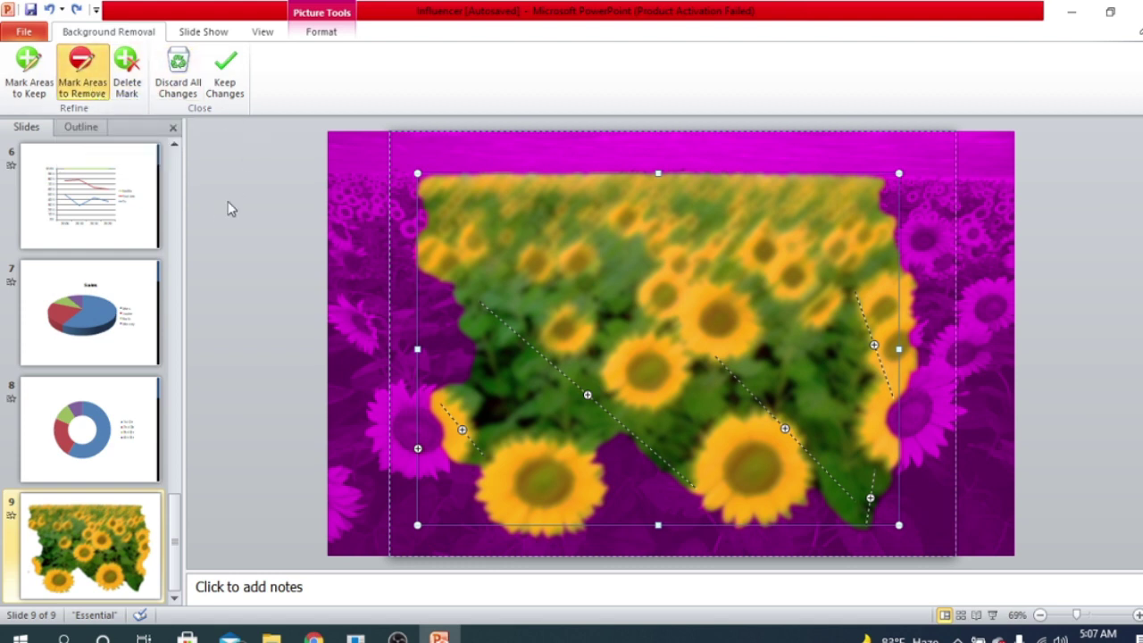
left_click(81, 79)
left_click_drag(568, 270, 789, 205)
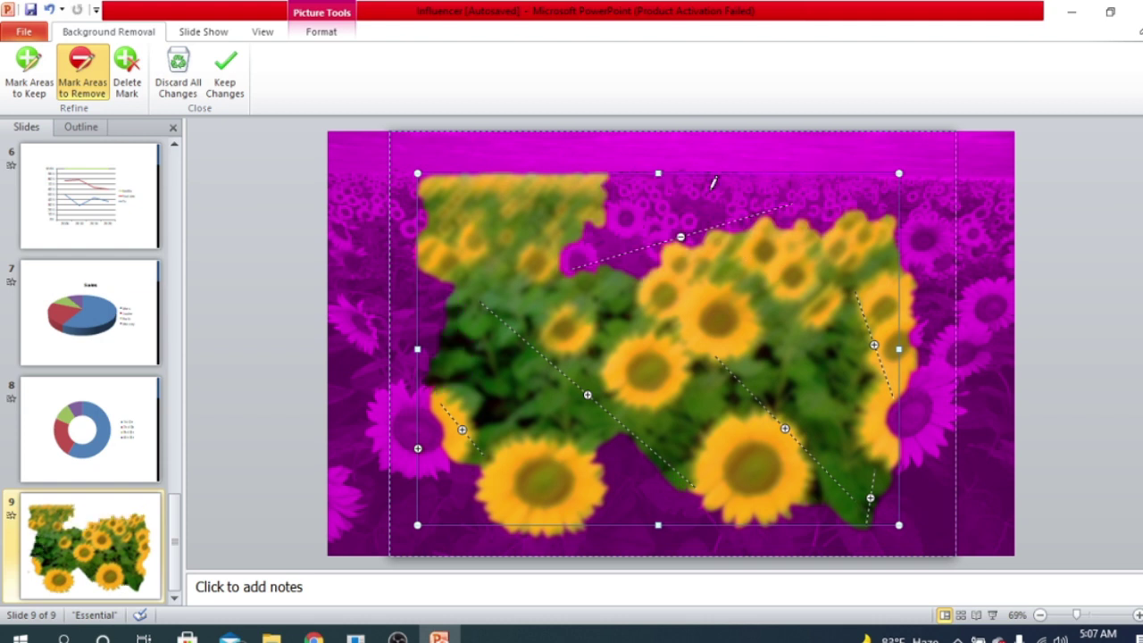
left_click_drag(794, 318, 837, 378)
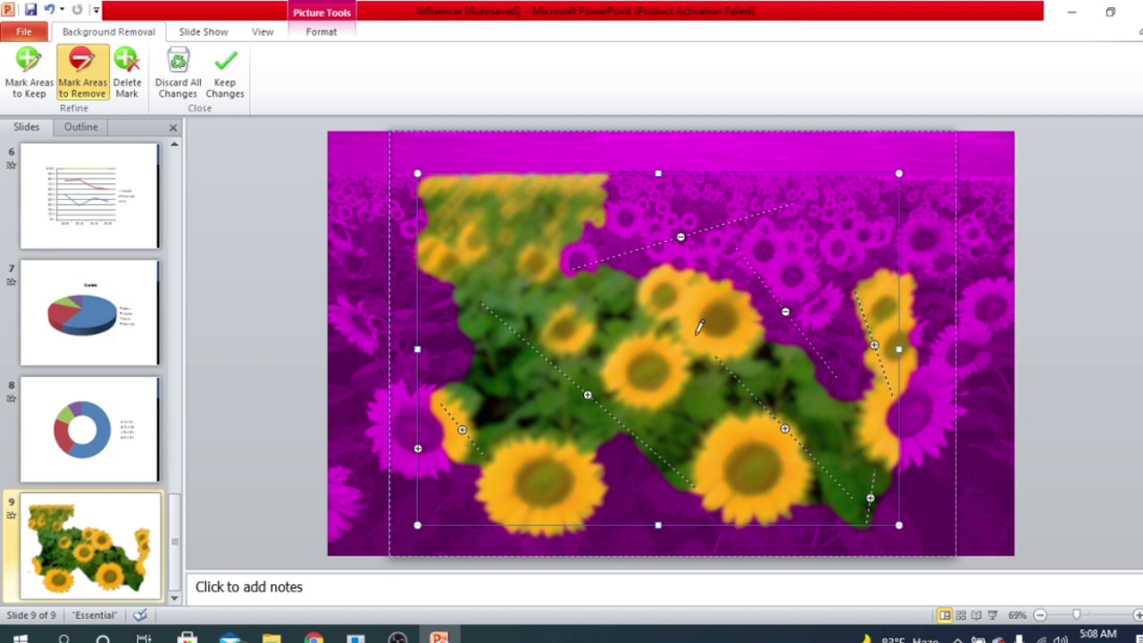
left_click_drag(553, 214, 449, 253)
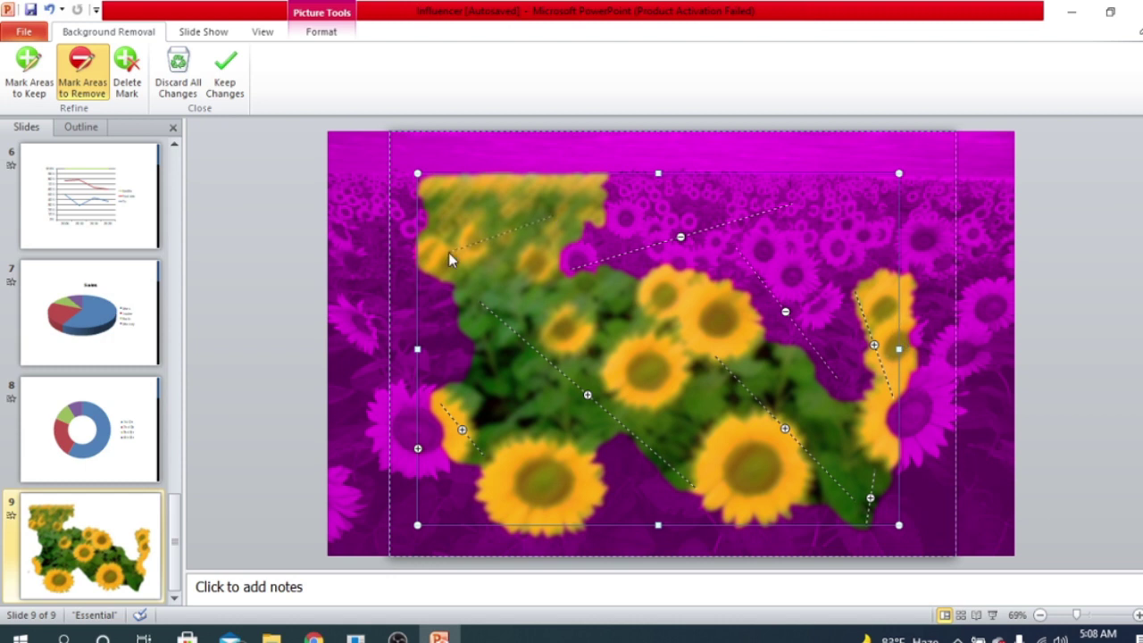
left_click(225, 85)
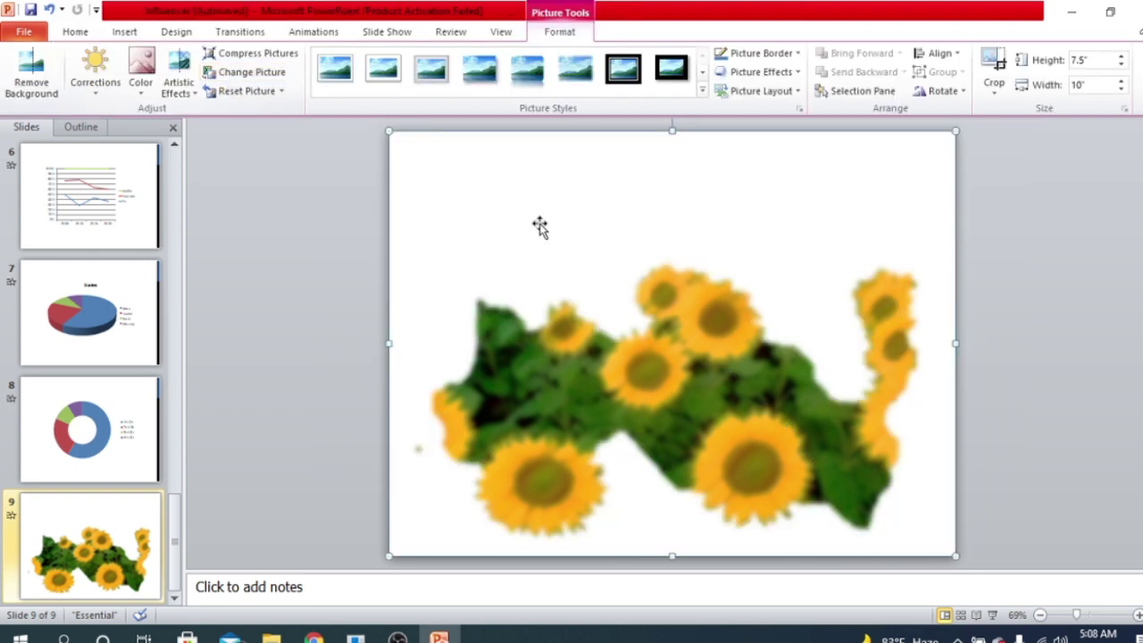